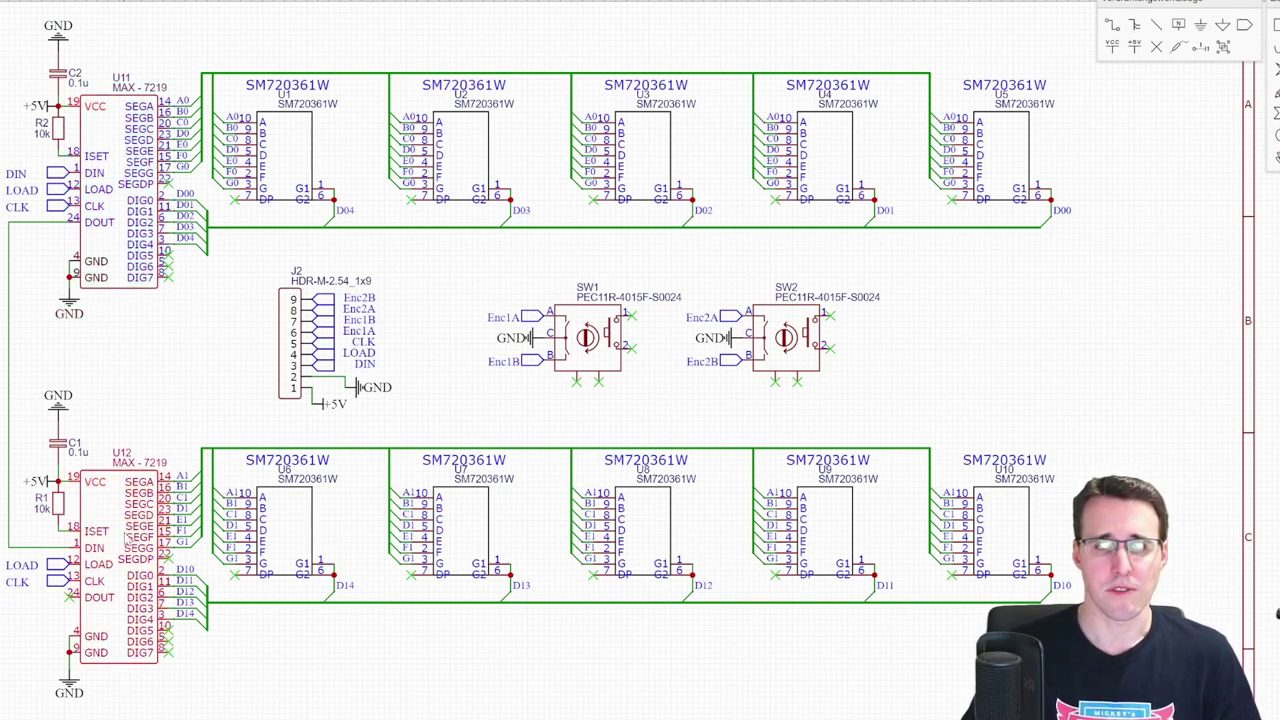
pyautogui.click(988, 150)
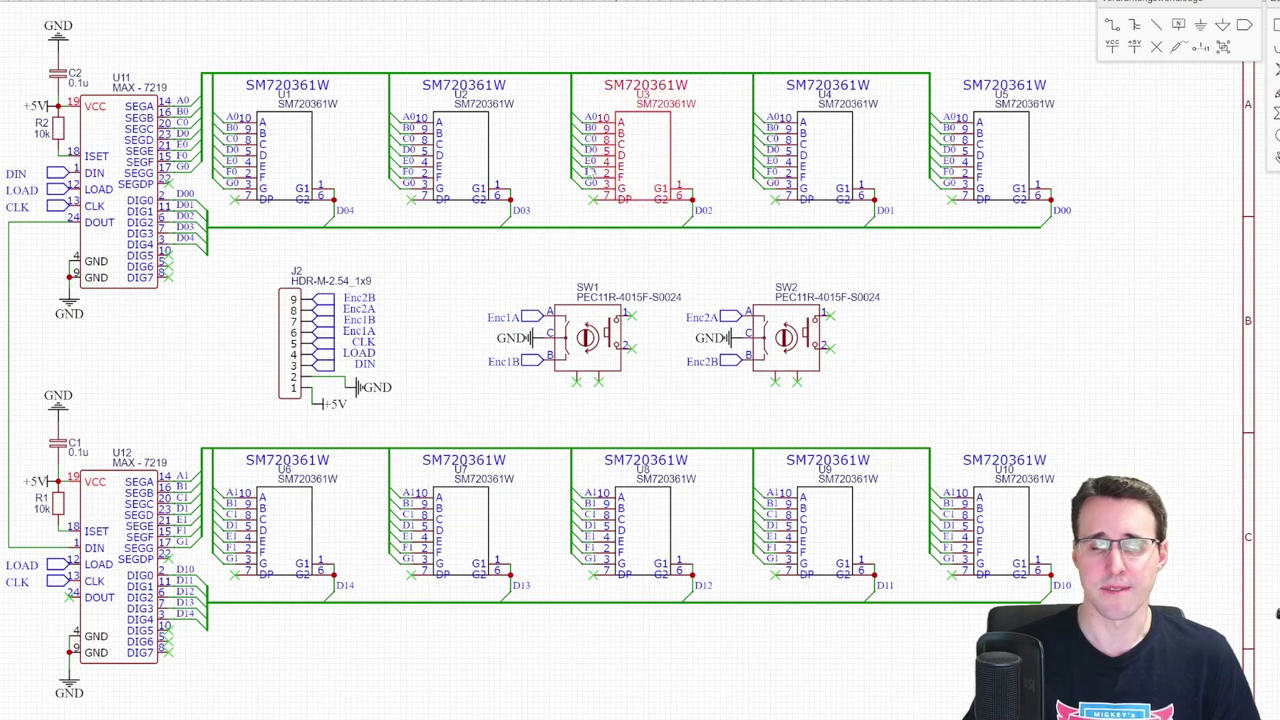
pyautogui.click(543, 163)
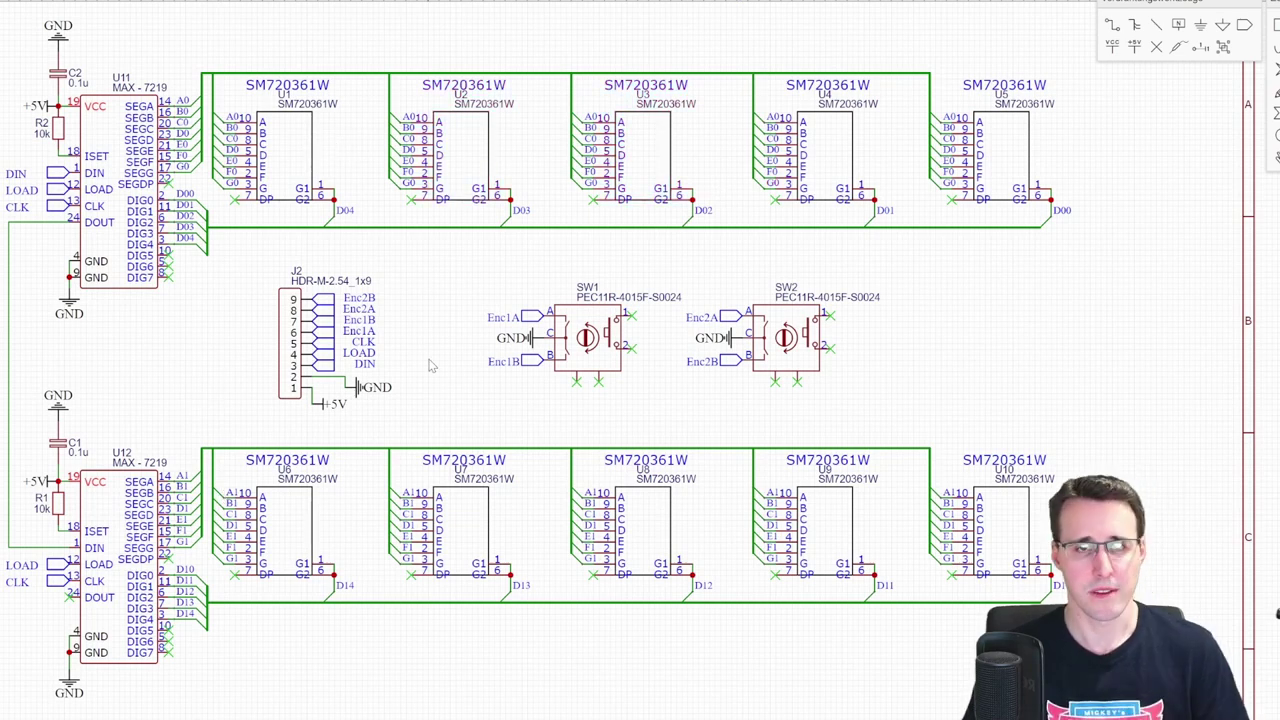
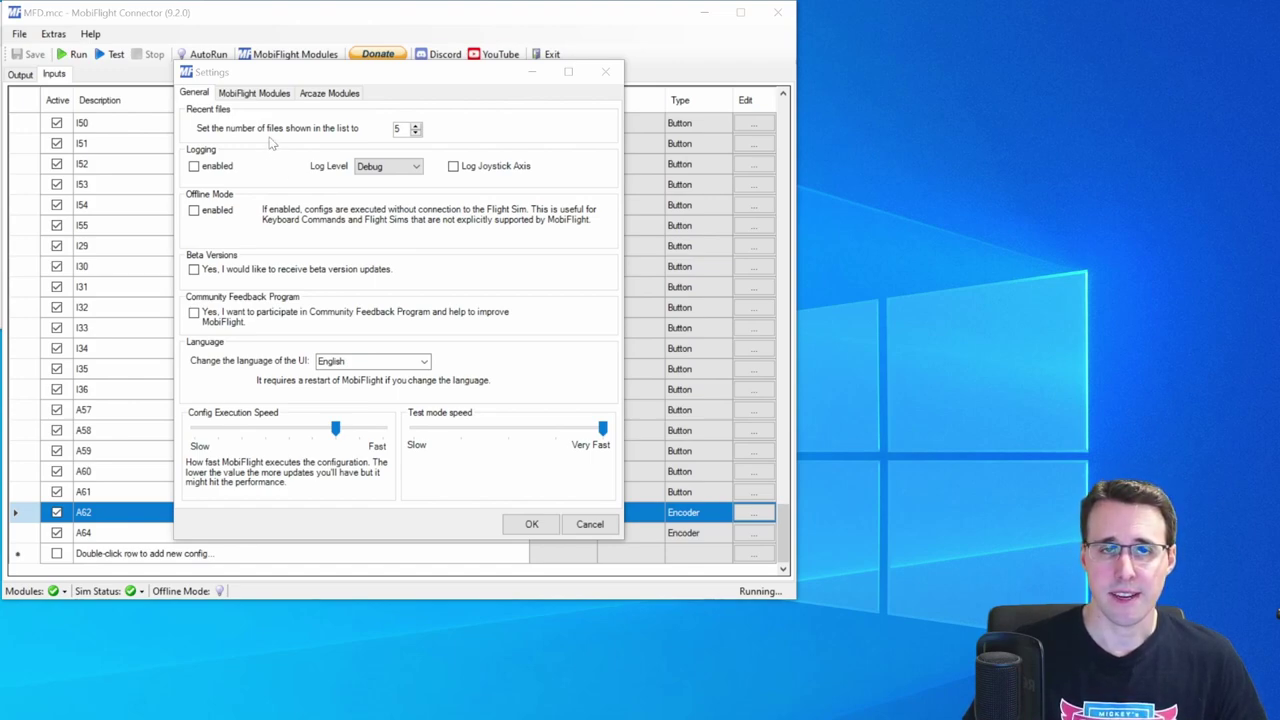
# Step: List Arduino A's configured modules, including the encoders and the Seg2 display
pyautogui.click(255, 94)
pyautogui.scroll(10, 297, 158)
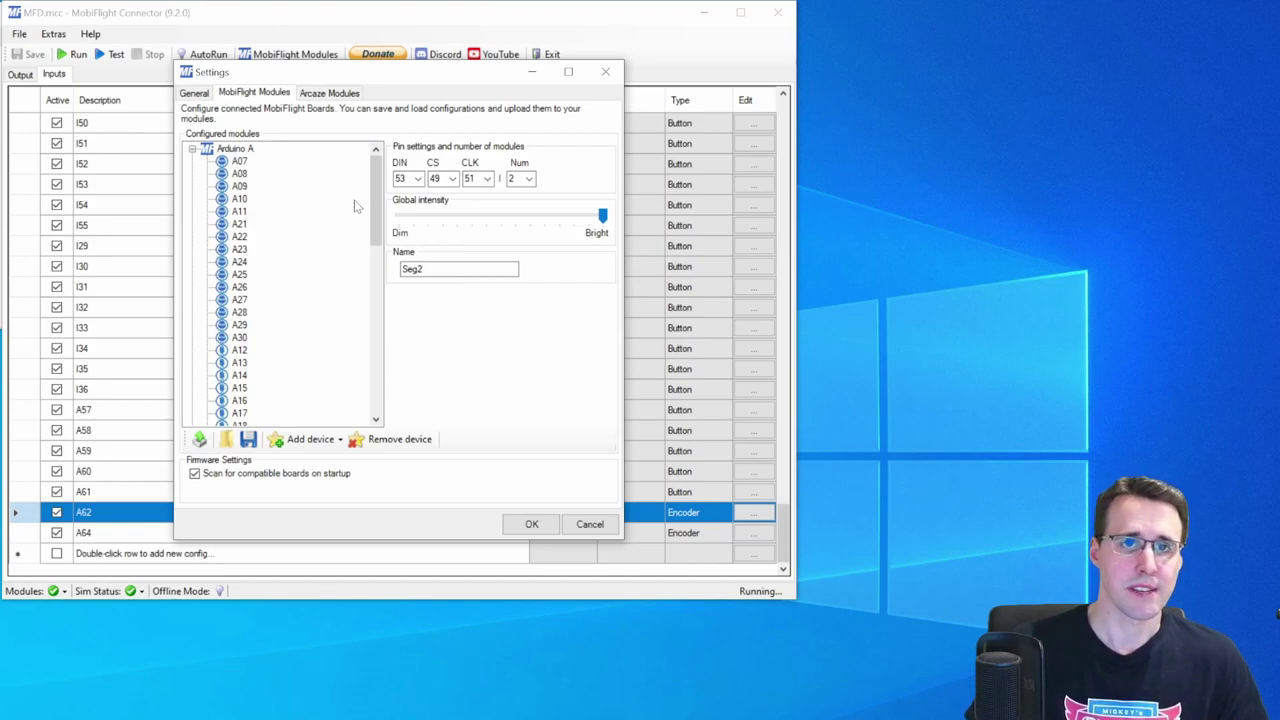
pyautogui.moveTo(374, 205); pyautogui.dragTo(364, 366)
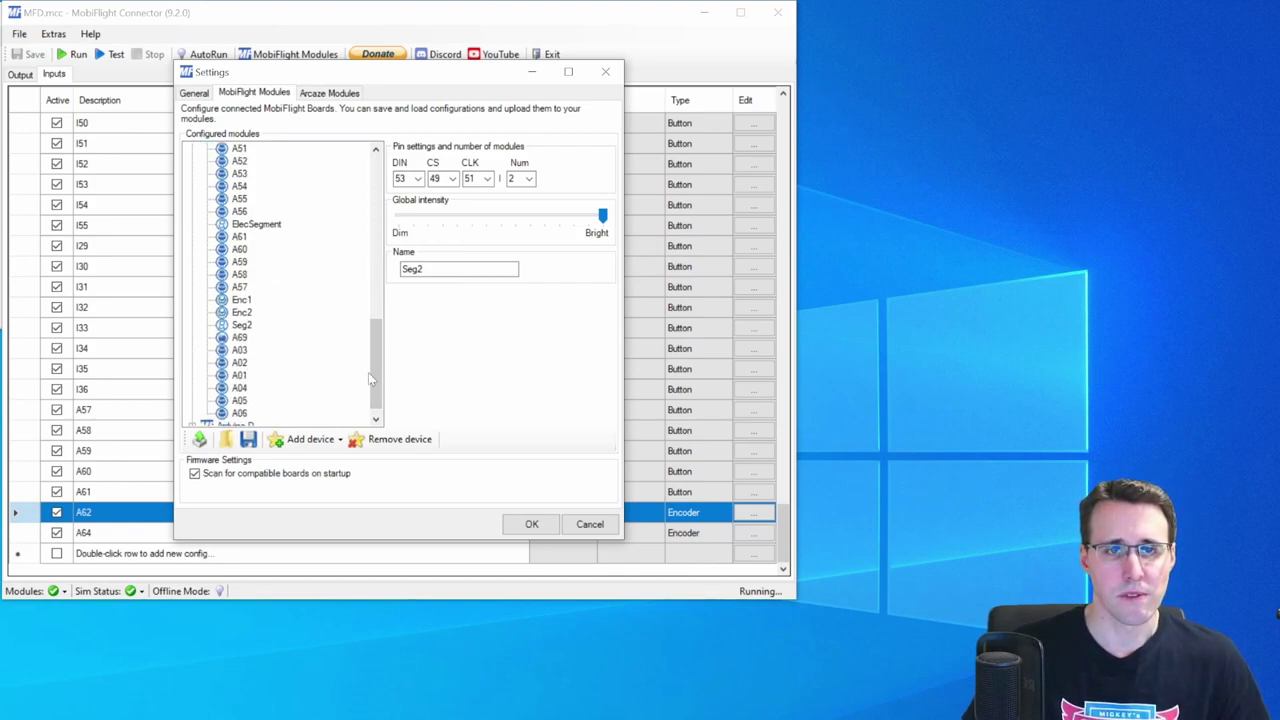
pyautogui.scroll(-1, 343, 388)
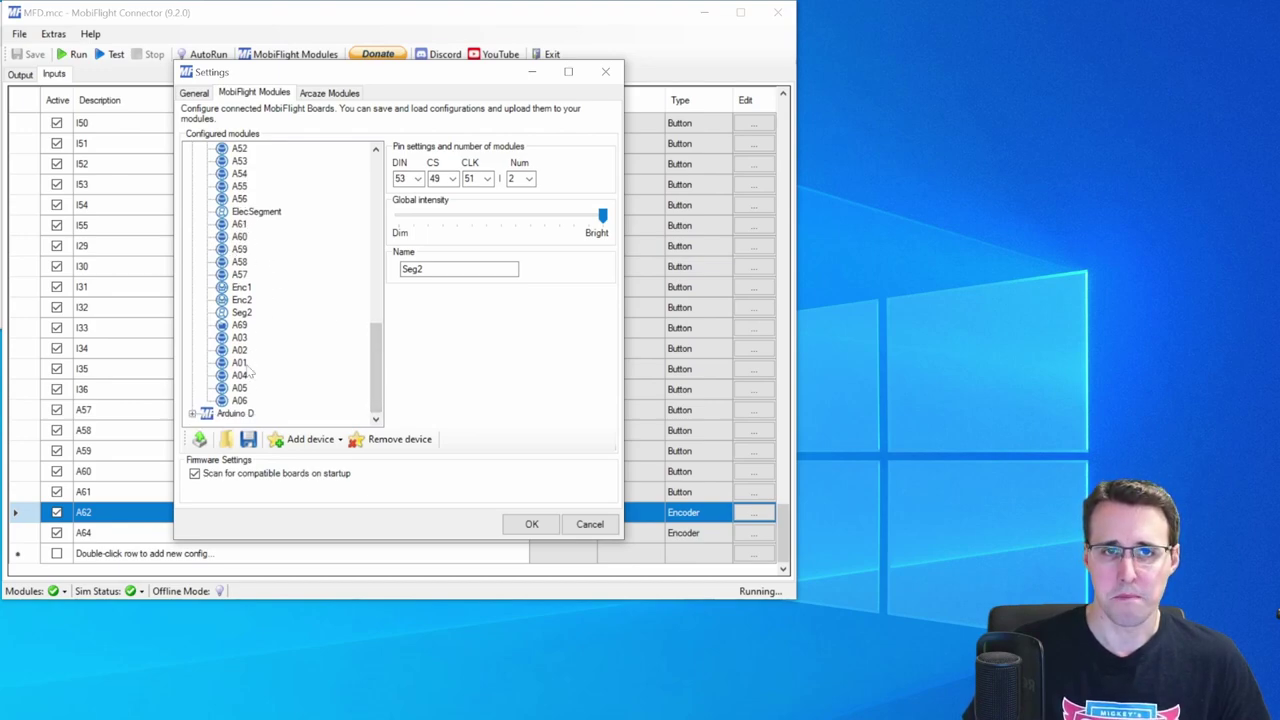
pyautogui.click(240, 250)
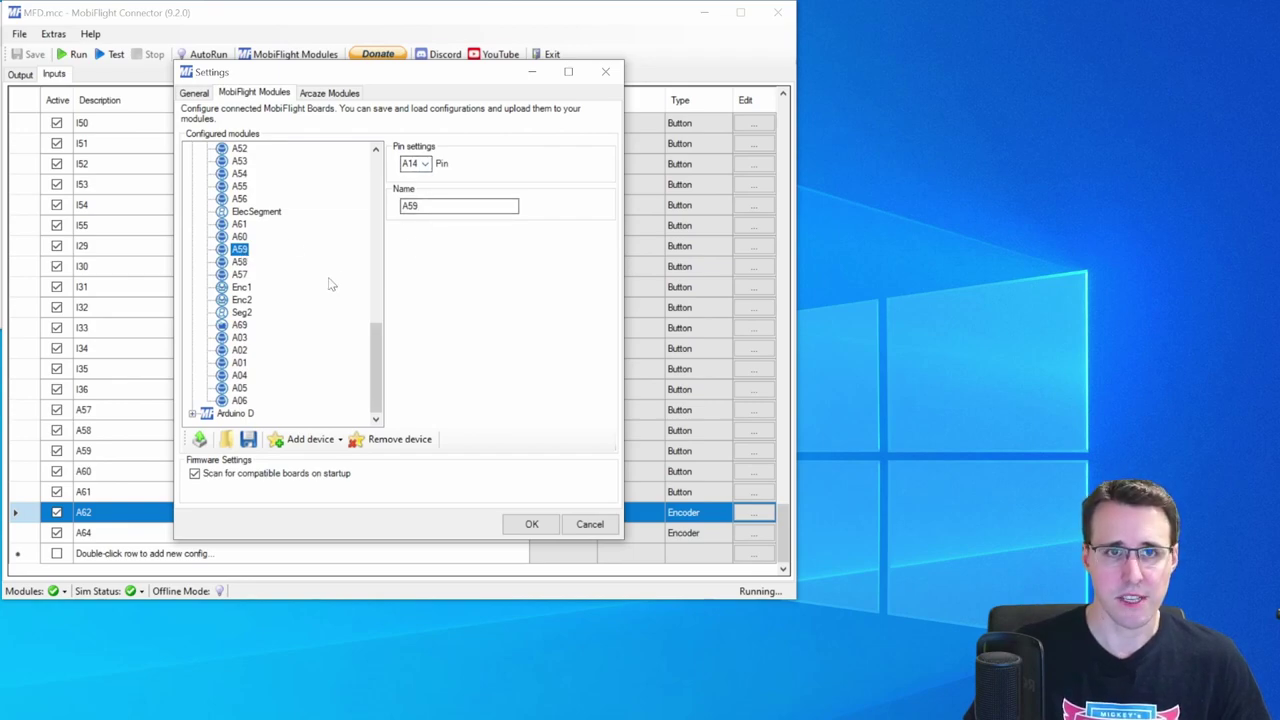
pyautogui.click(242, 326)
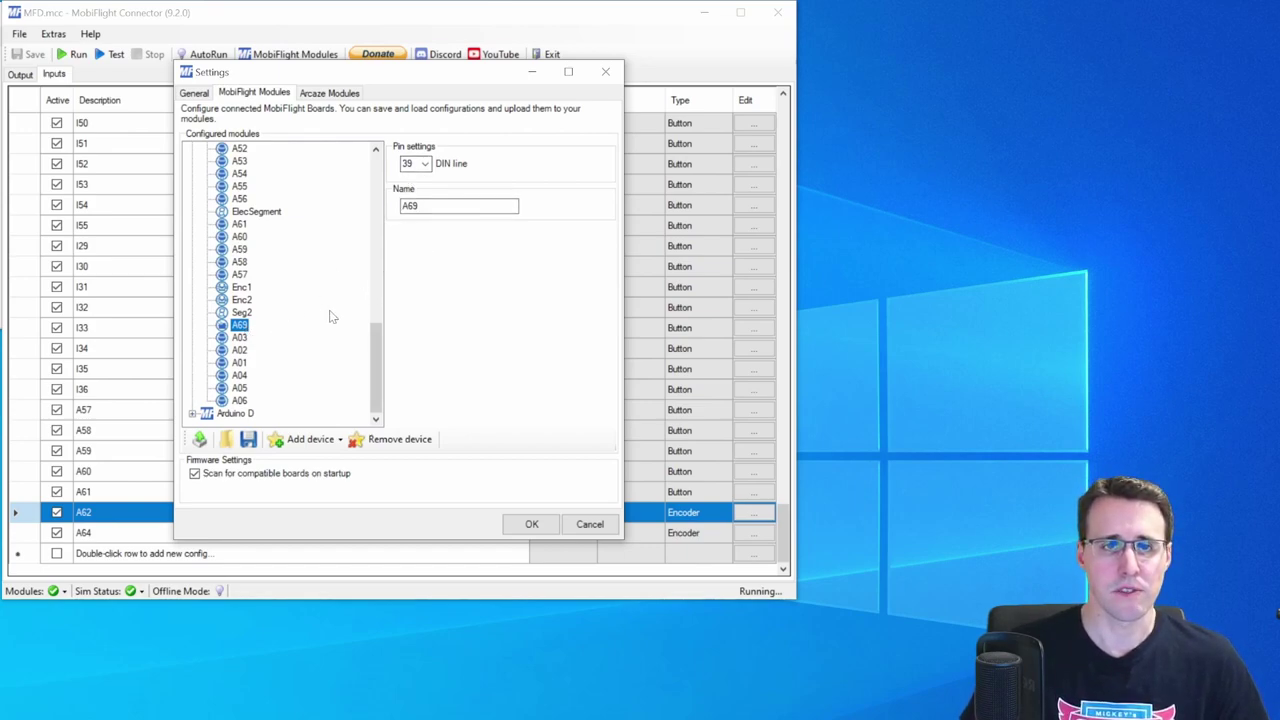
pyautogui.click(241, 313)
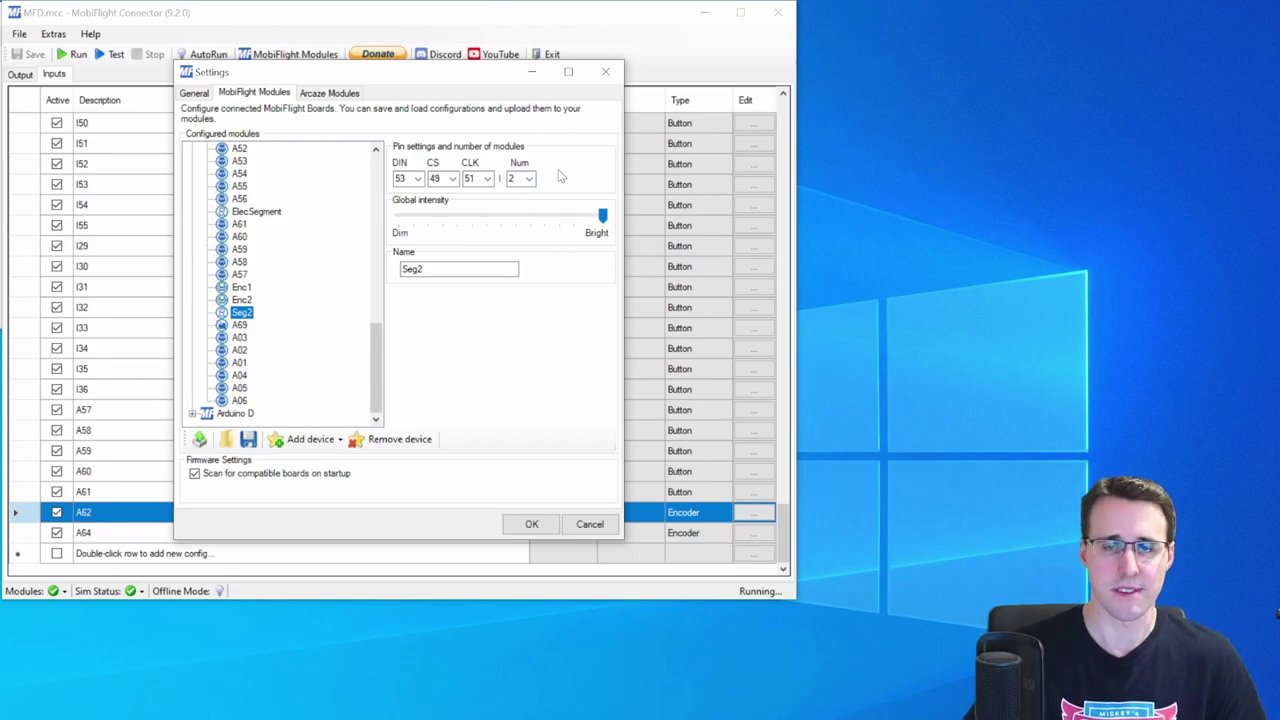
# Step: Keep Enc1's type at 1 detent per cycle (00) and close the settings to the inputs list
pyautogui.click(245, 288)
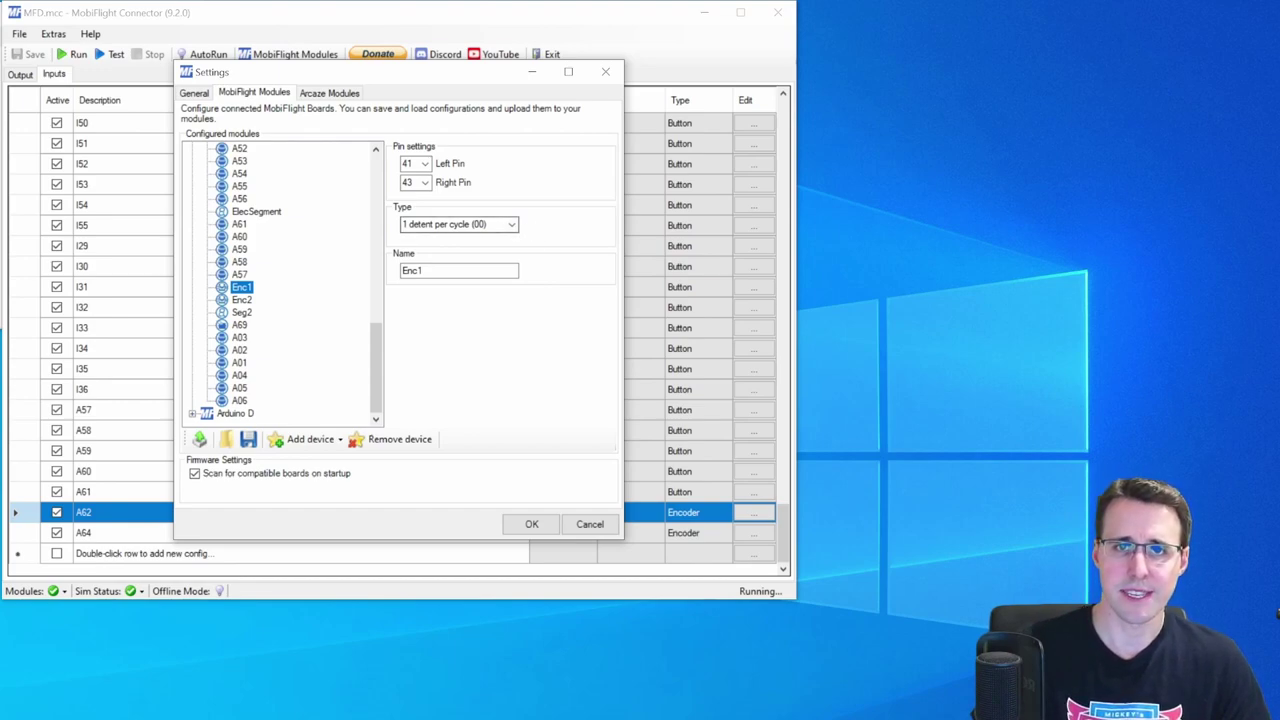
pyautogui.click(511, 225)
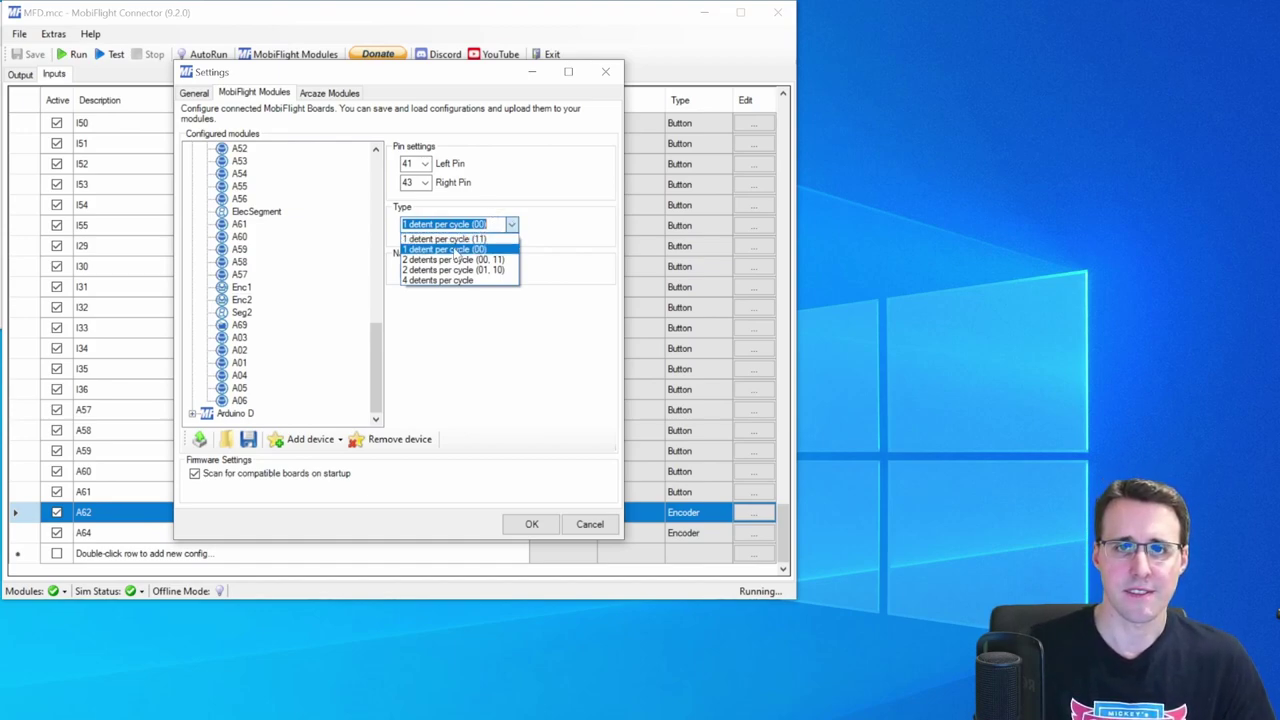
pyautogui.click(513, 228)
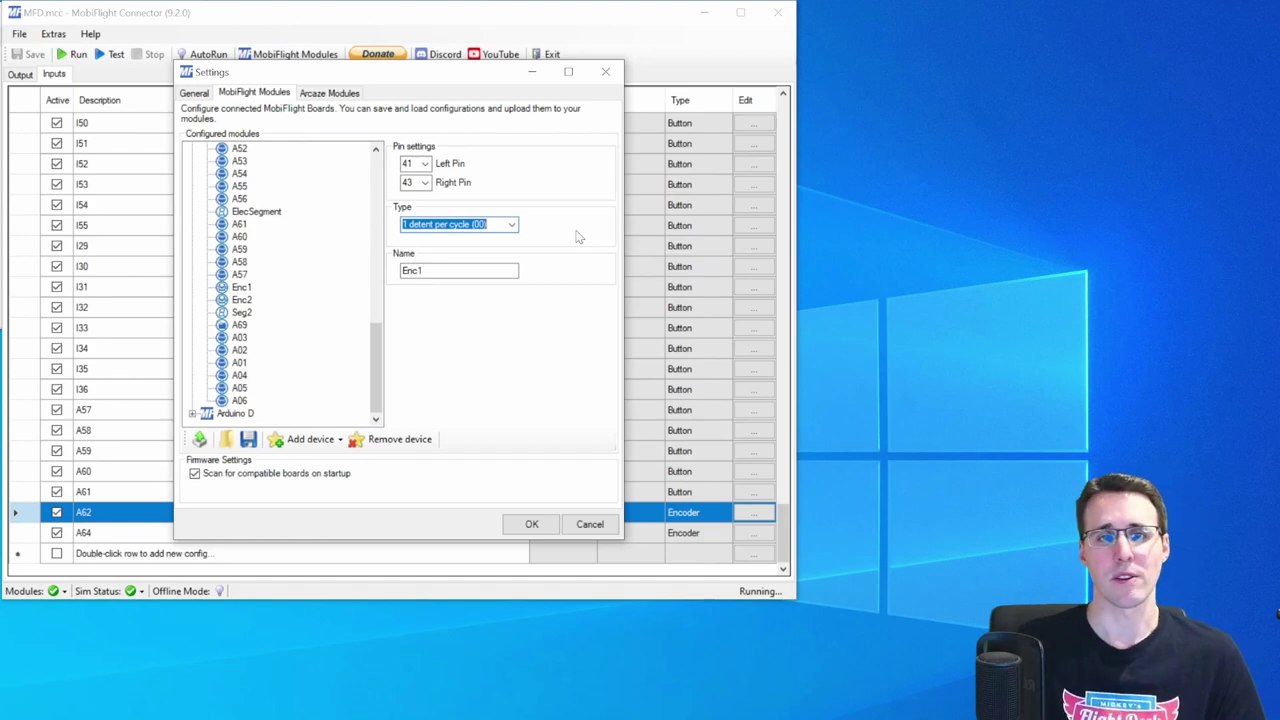
pyautogui.press('Return')
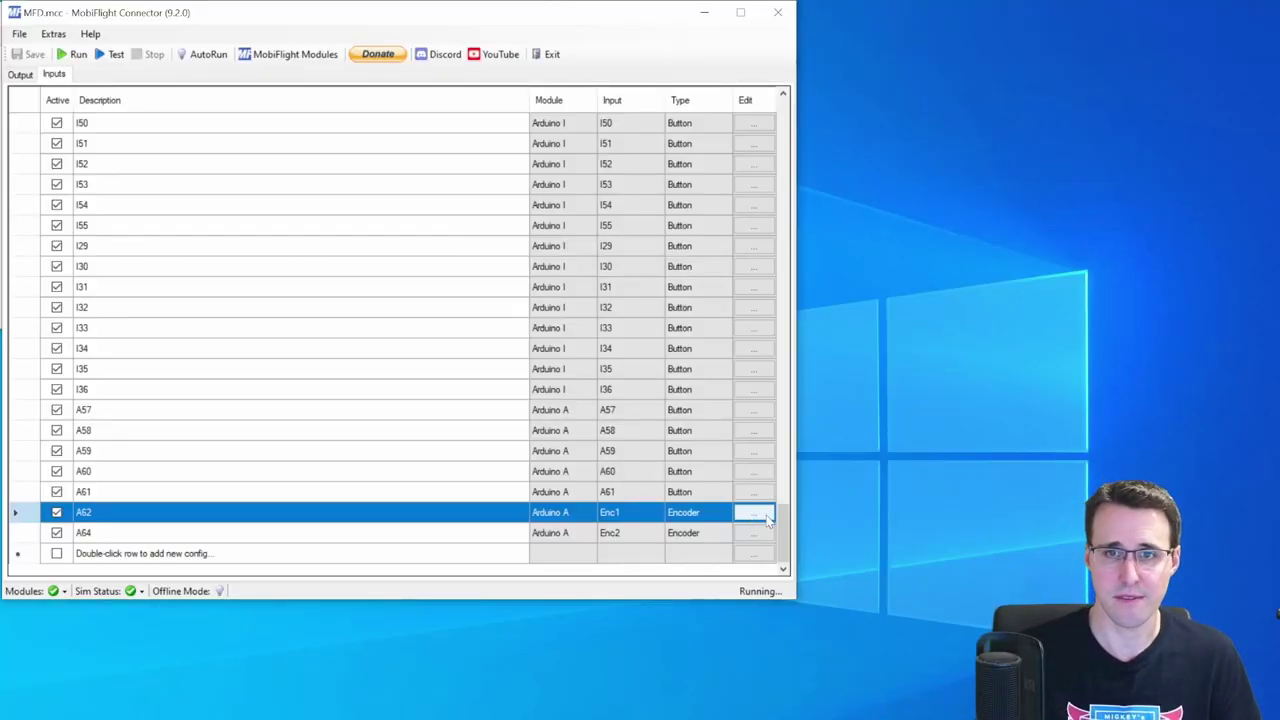
# Step: Open encoder A62's input wizard, where On Left sets offset 0x5304 to -1
pyautogui.click(766, 516)
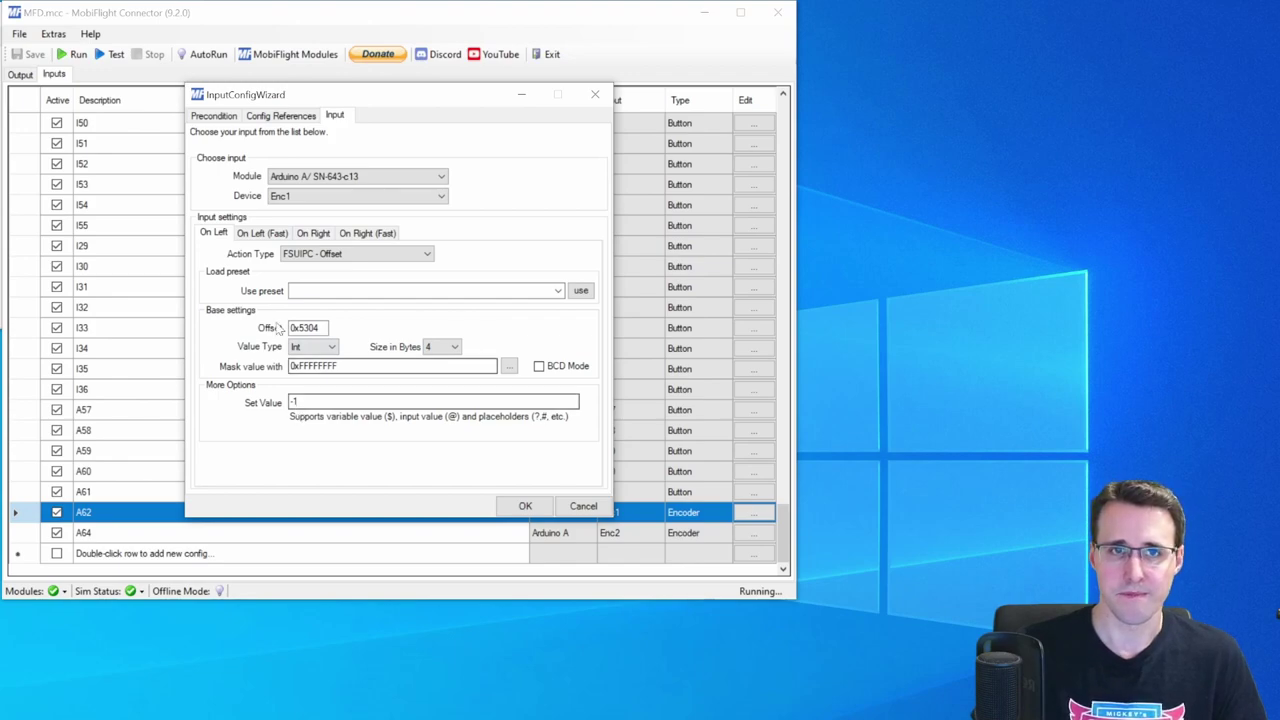
# Step: Confirm A62's fast right turn writes 10 to offset 0x5304, save it, and list output mappings
pyautogui.click(258, 237)
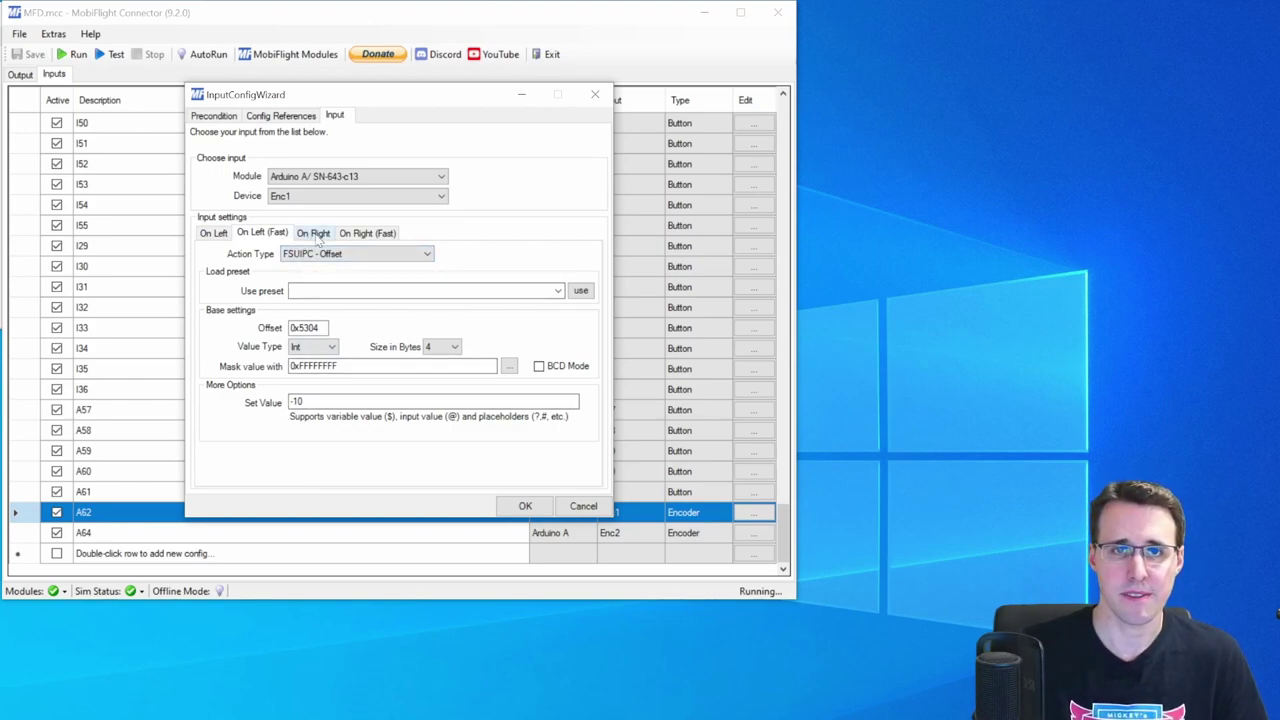
pyautogui.click(316, 236)
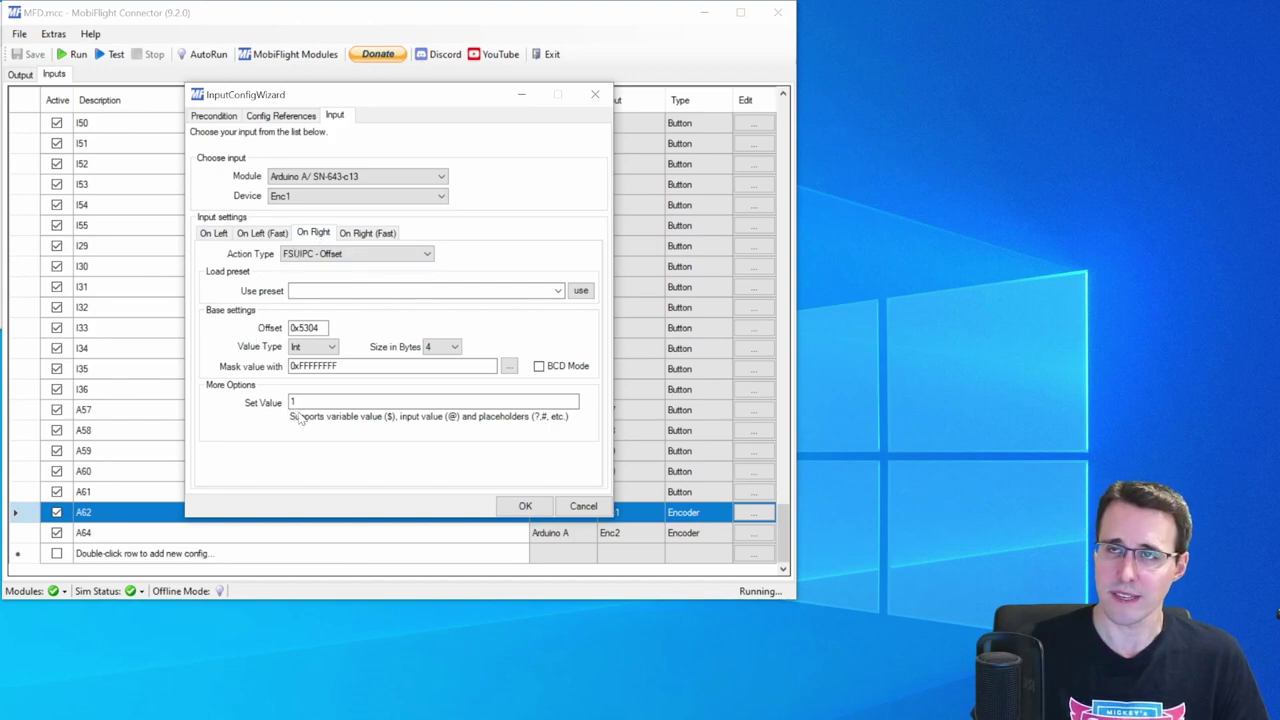
pyautogui.click(378, 235)
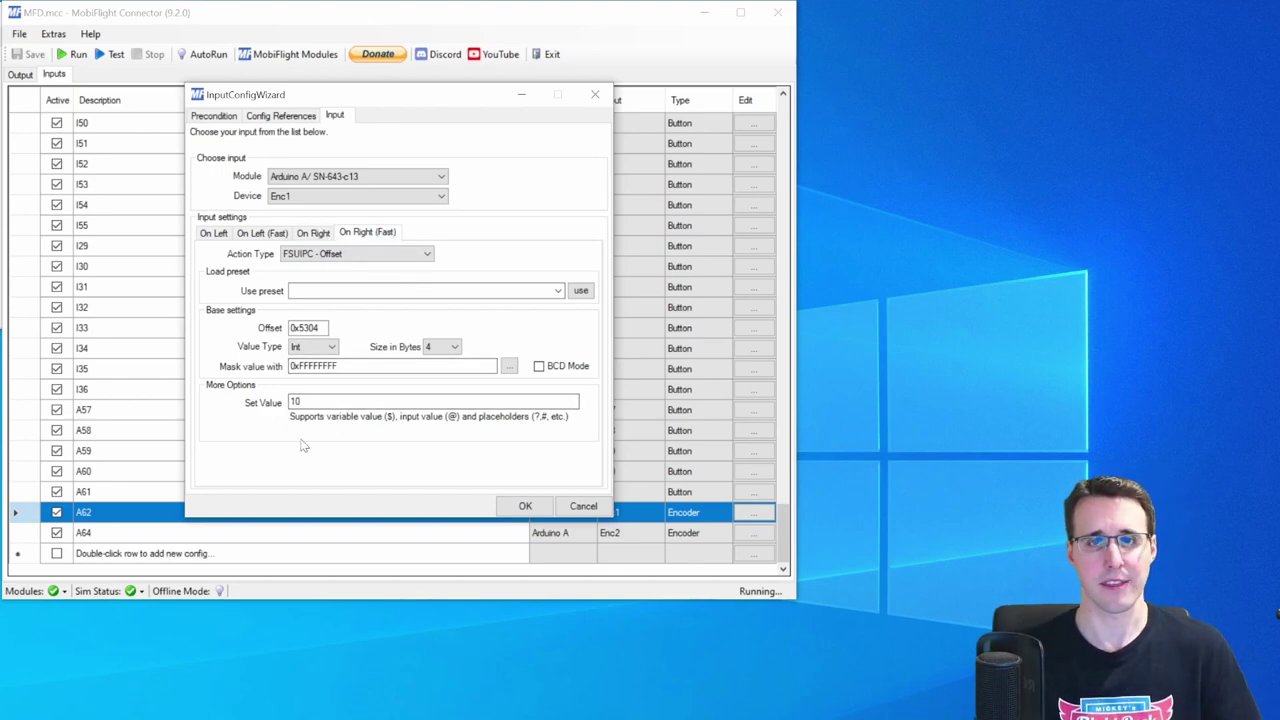
pyautogui.click(525, 507)
pyautogui.click(20, 74)
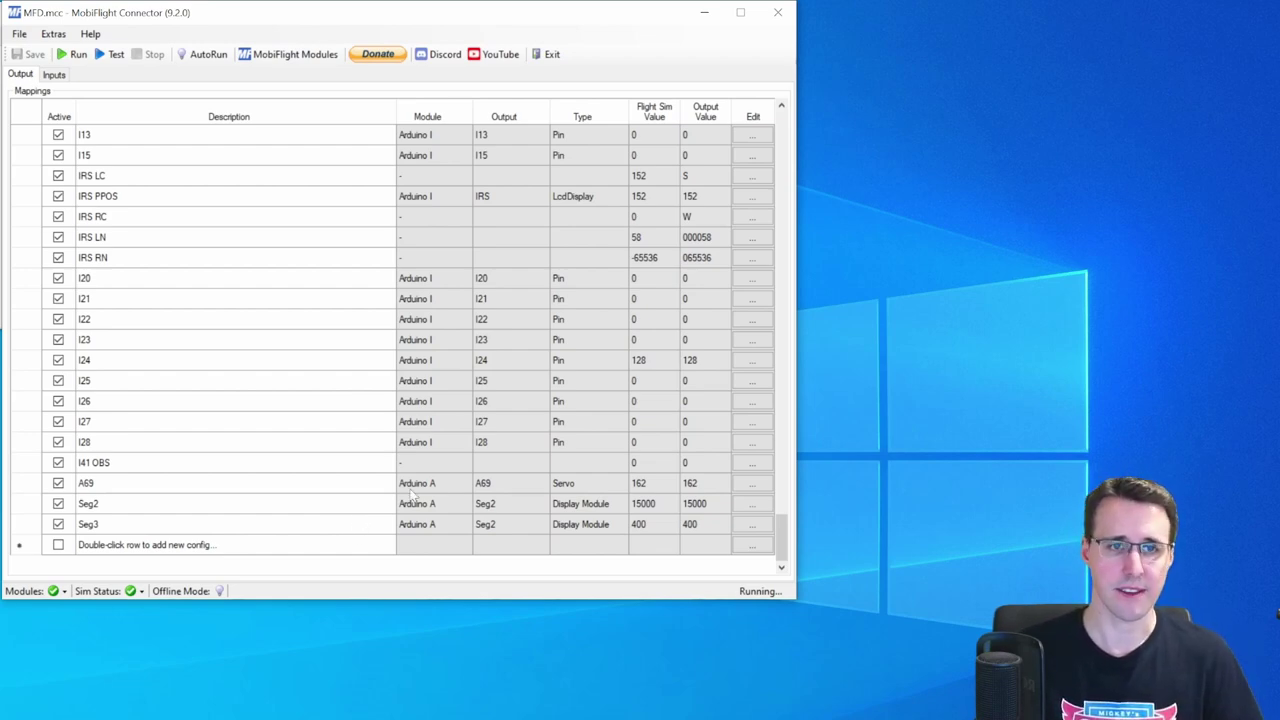
# Step: Open the Seg2 display output, reading FSUIPC offset 0x5300 as a 4-byte Int
pyautogui.click(756, 505)
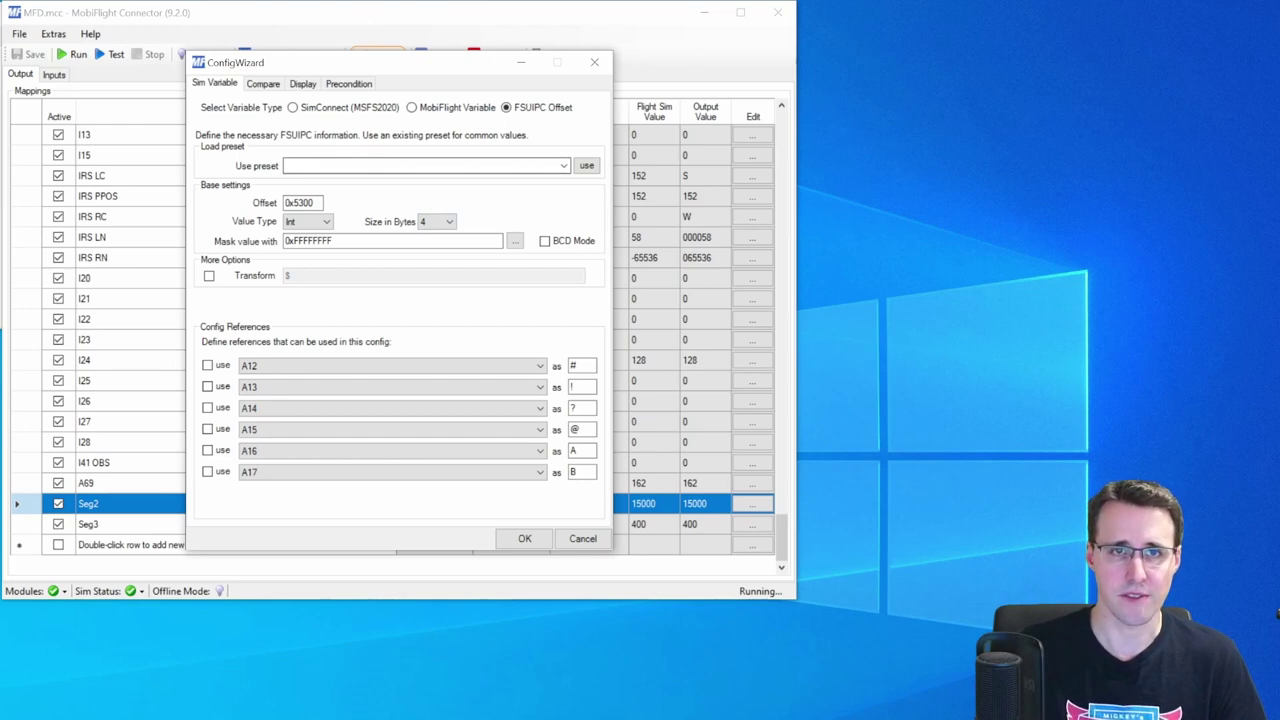
# Step: Keep Seg2 assigned to display 1 of the Seg2 module with 5 digits
pyautogui.click(303, 84)
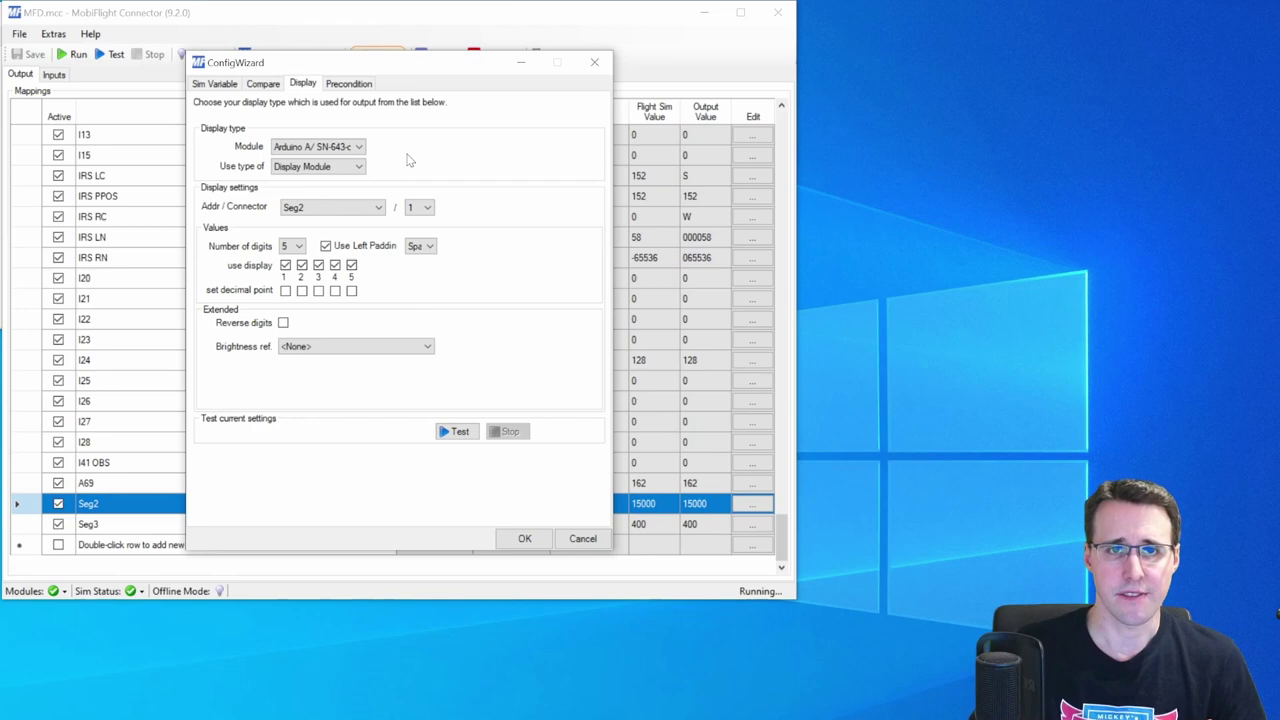
pyautogui.click(428, 208)
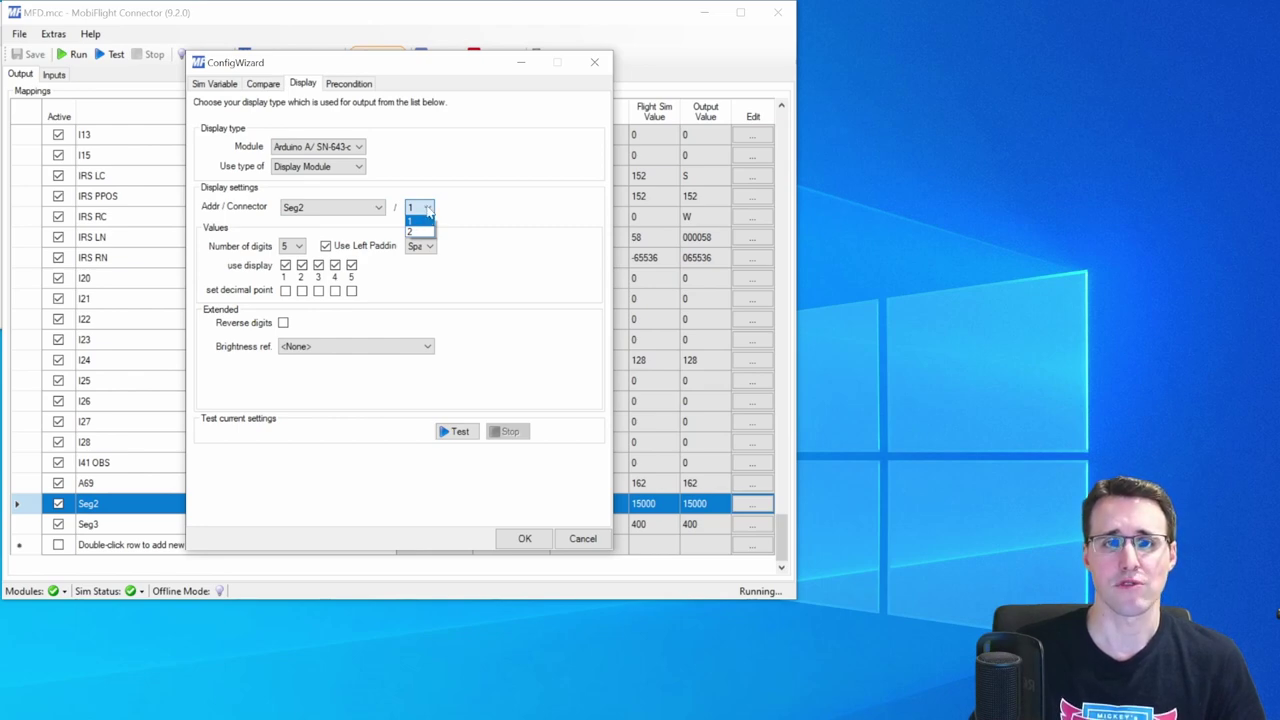
pyautogui.click(428, 211)
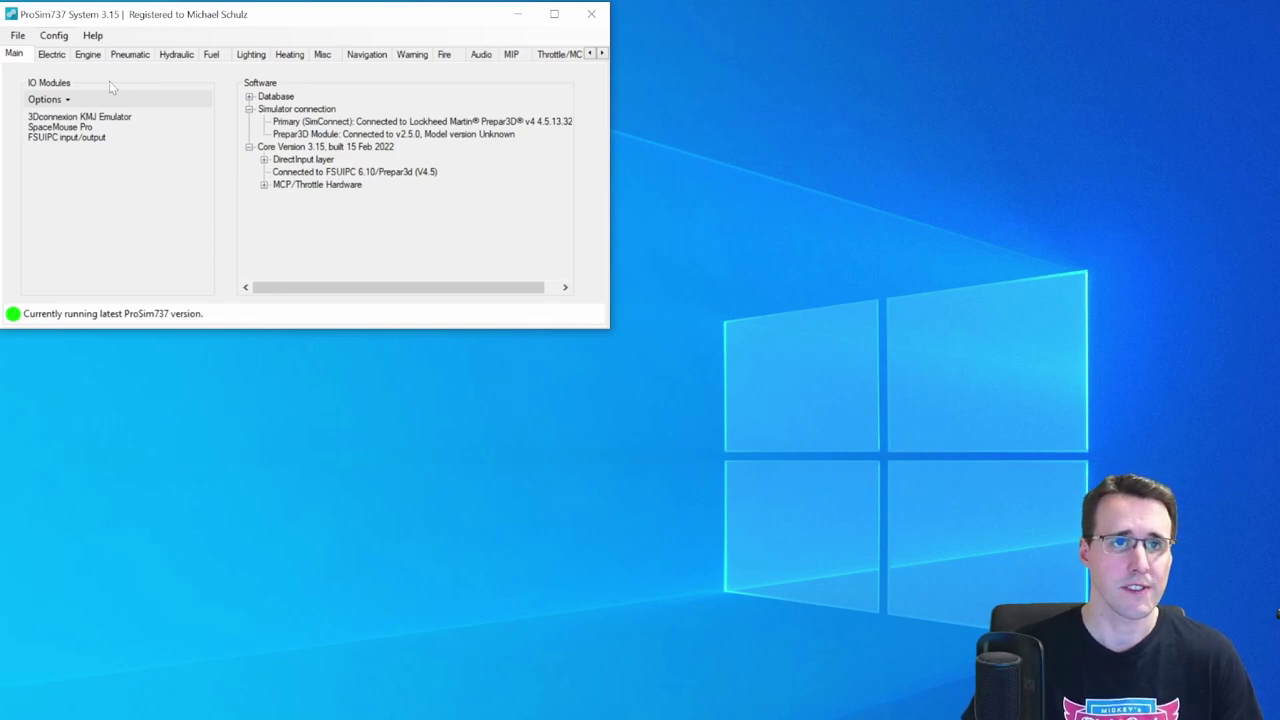
# Step: Open ProSim737's Combined config and review the Pneumatic switches' FSUIPC offsets, like Pressurization Auto 0x66F7.1
pyautogui.click(54, 35)
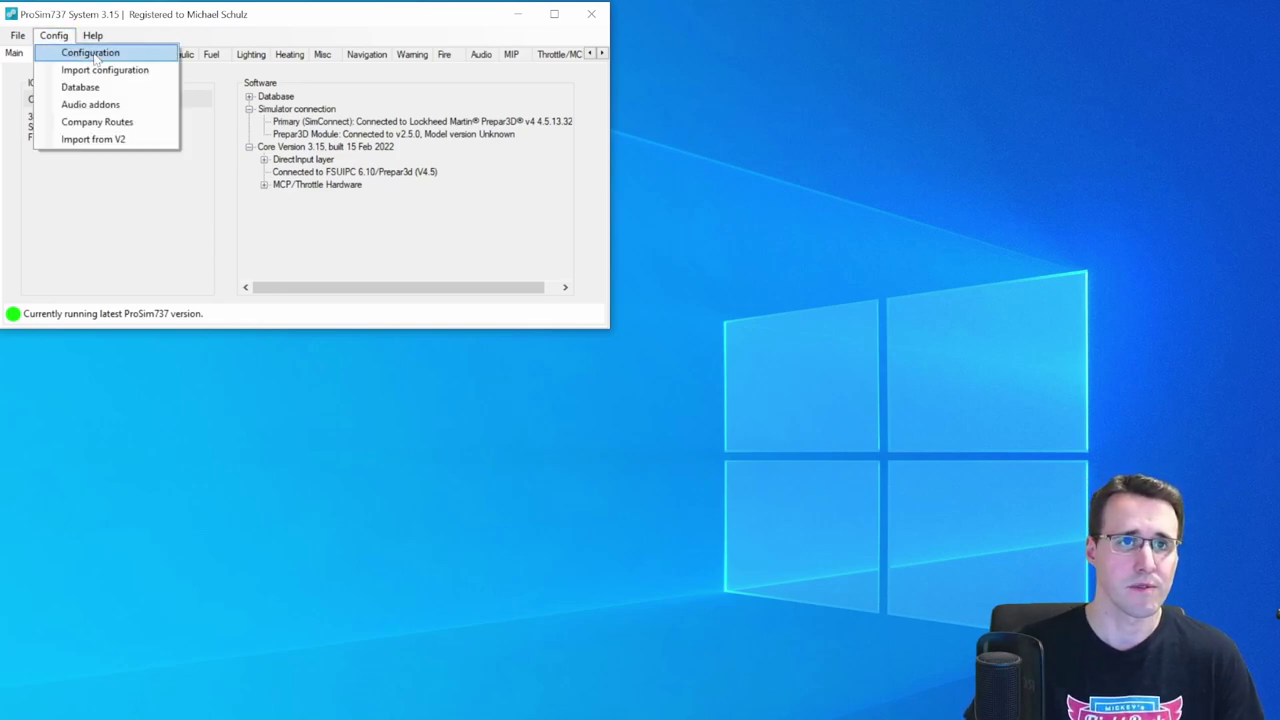
pyautogui.click(95, 55)
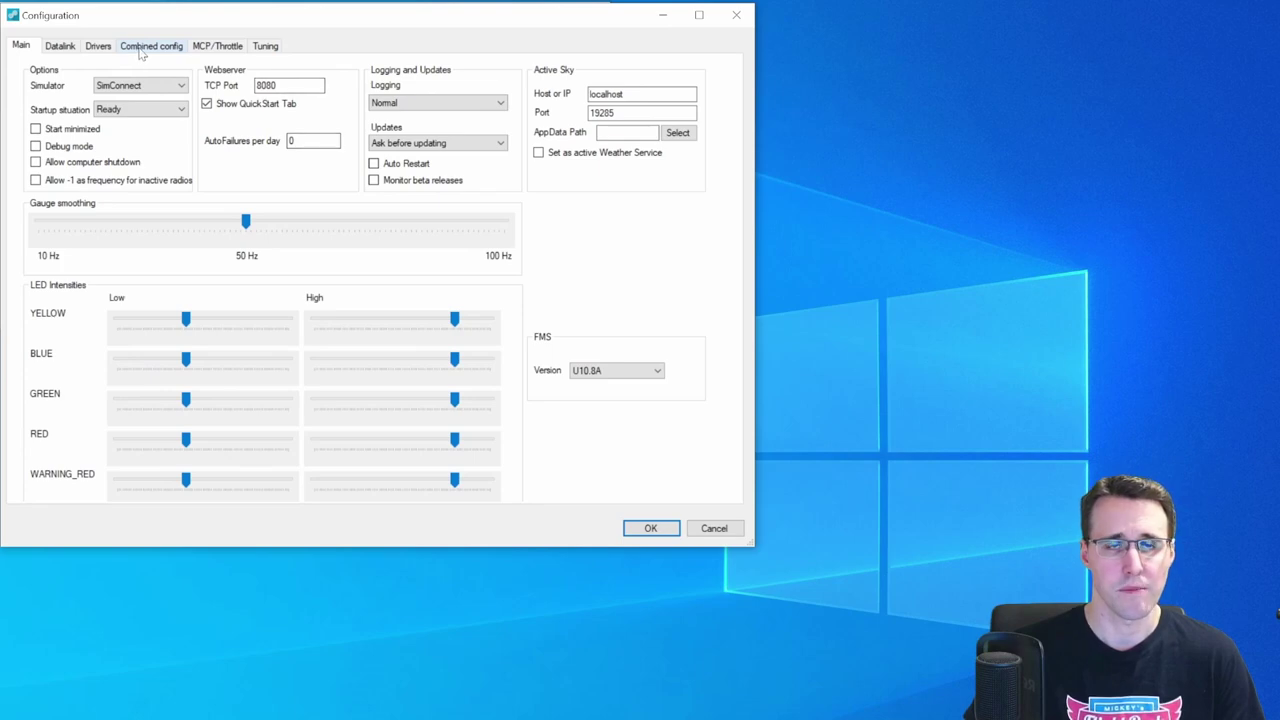
pyautogui.click(148, 47)
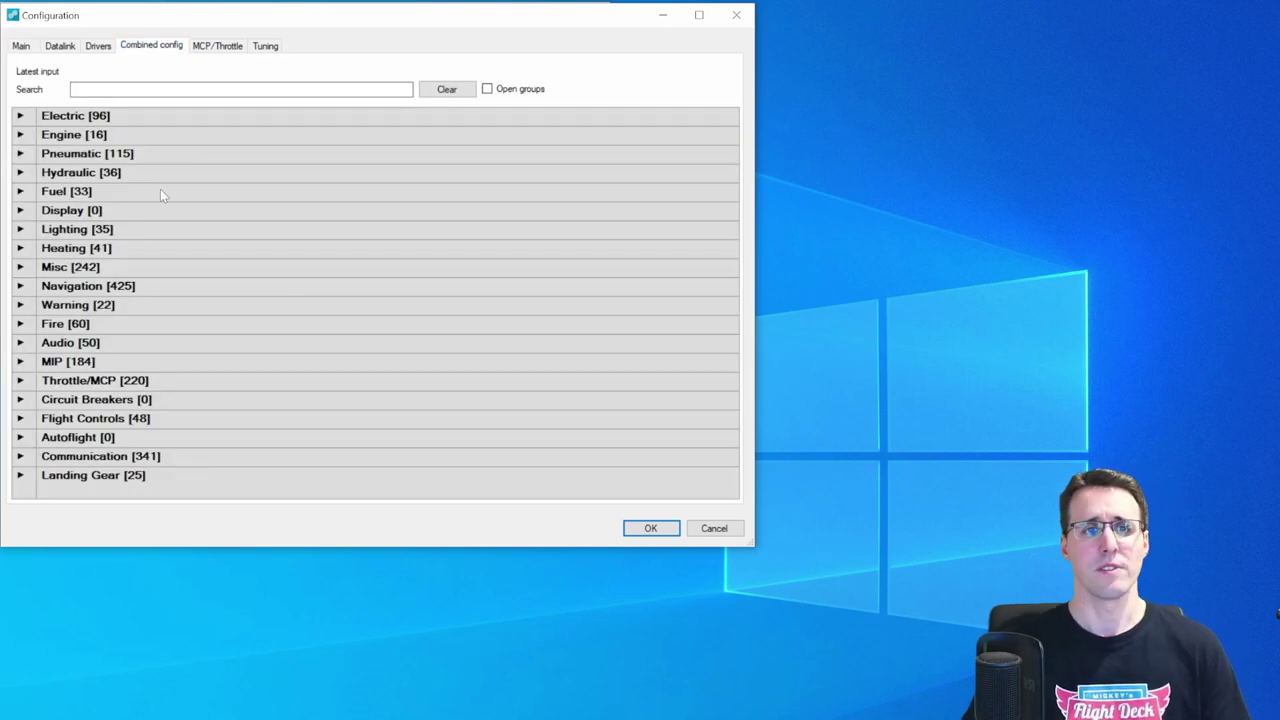
pyautogui.click(20, 155)
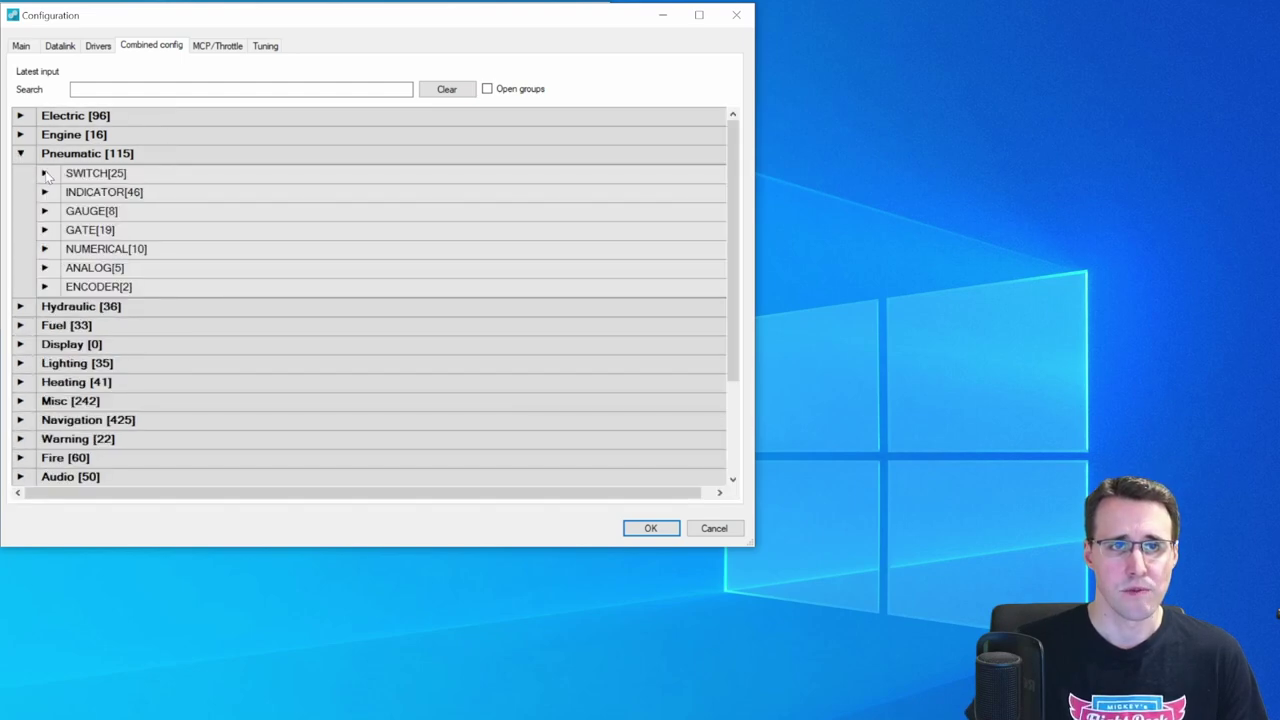
pyautogui.click(45, 174)
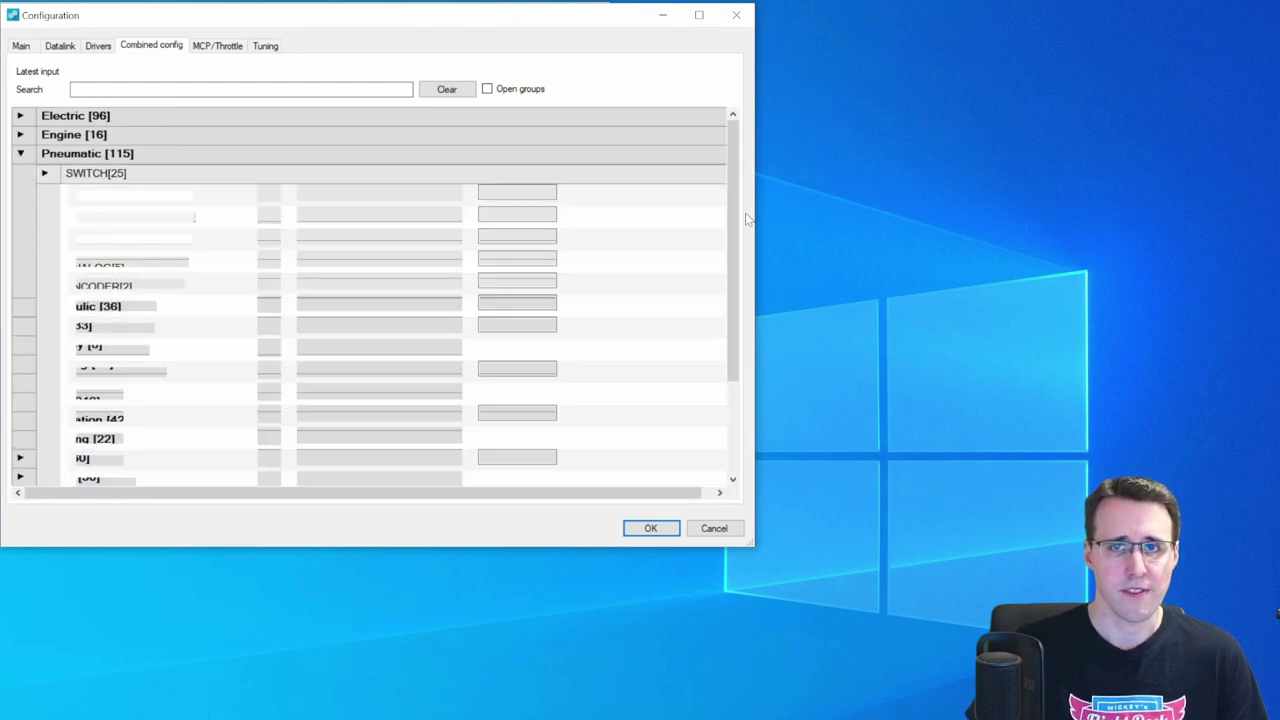
pyautogui.moveTo(733, 180); pyautogui.dragTo(733, 285)
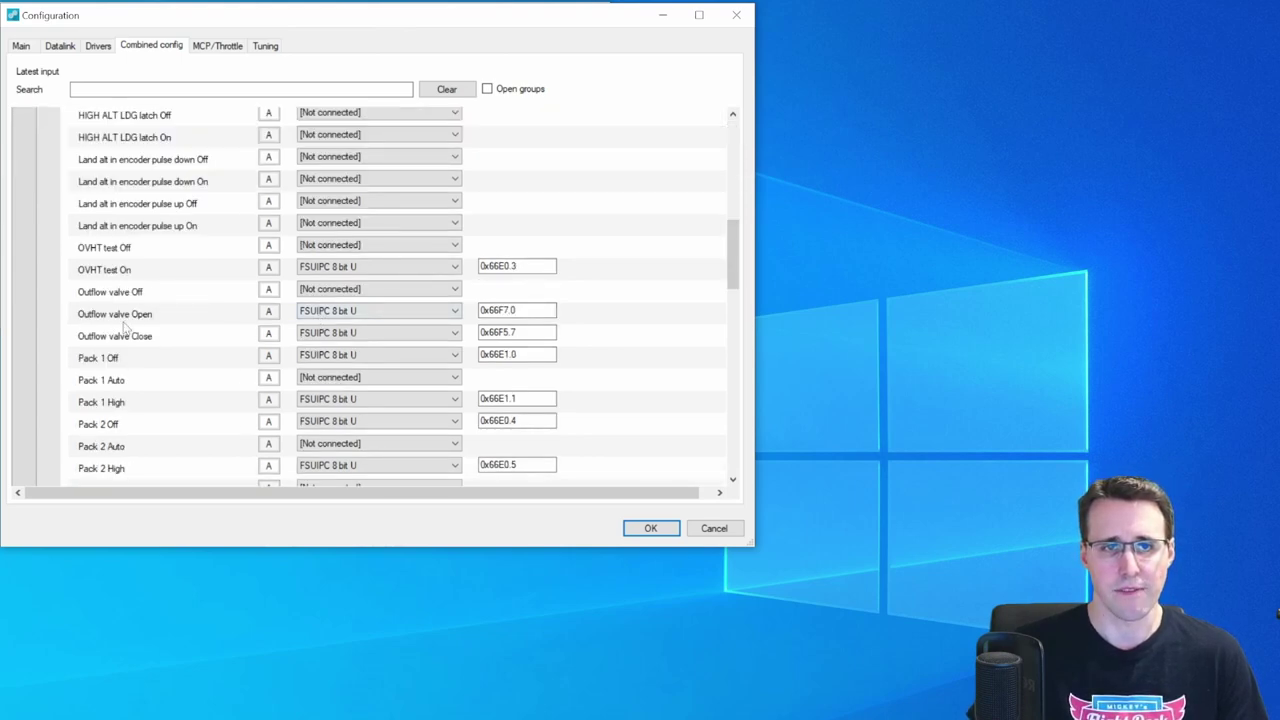
pyautogui.moveTo(733, 285); pyautogui.dragTo(700, 336)
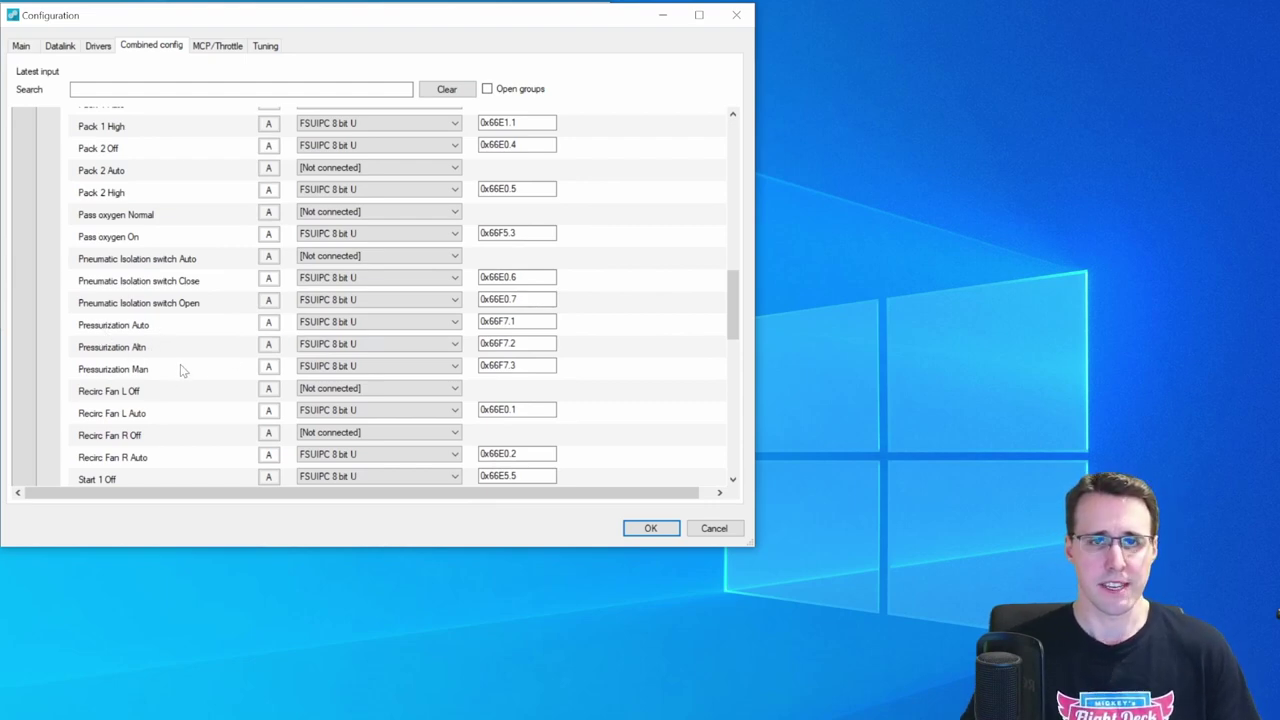
pyautogui.click(66, 258)
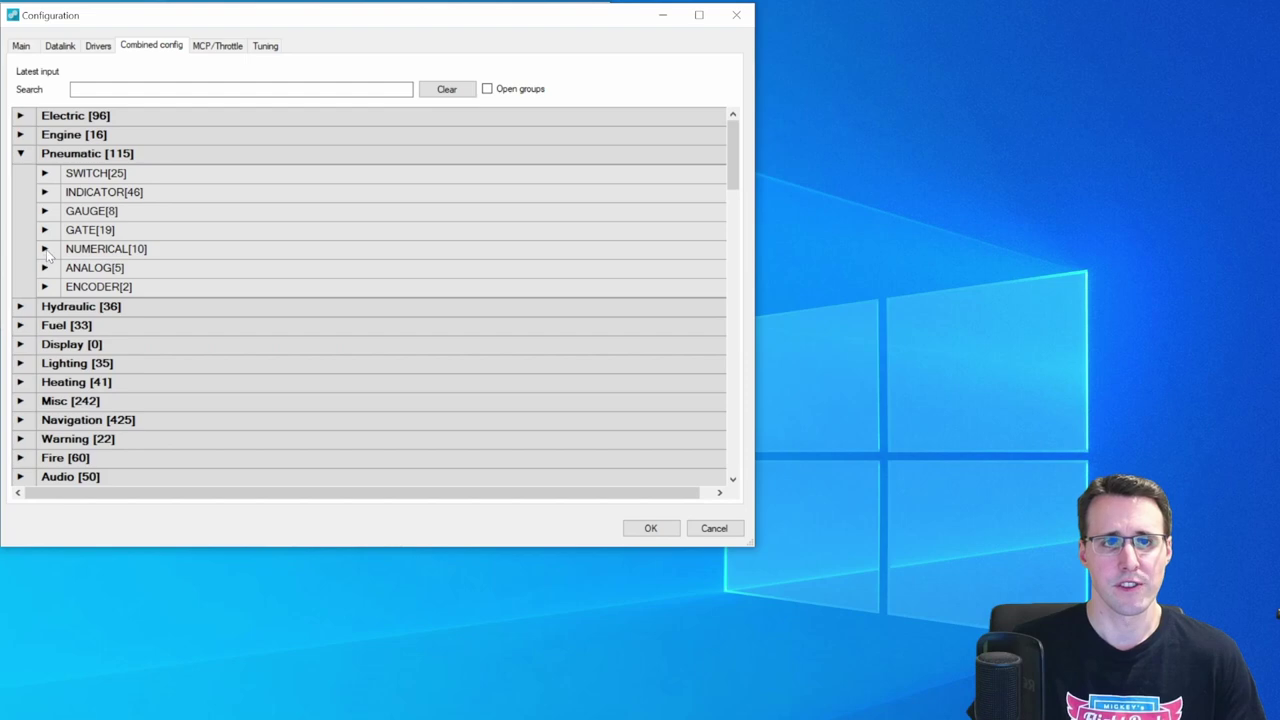
pyautogui.click(45, 250)
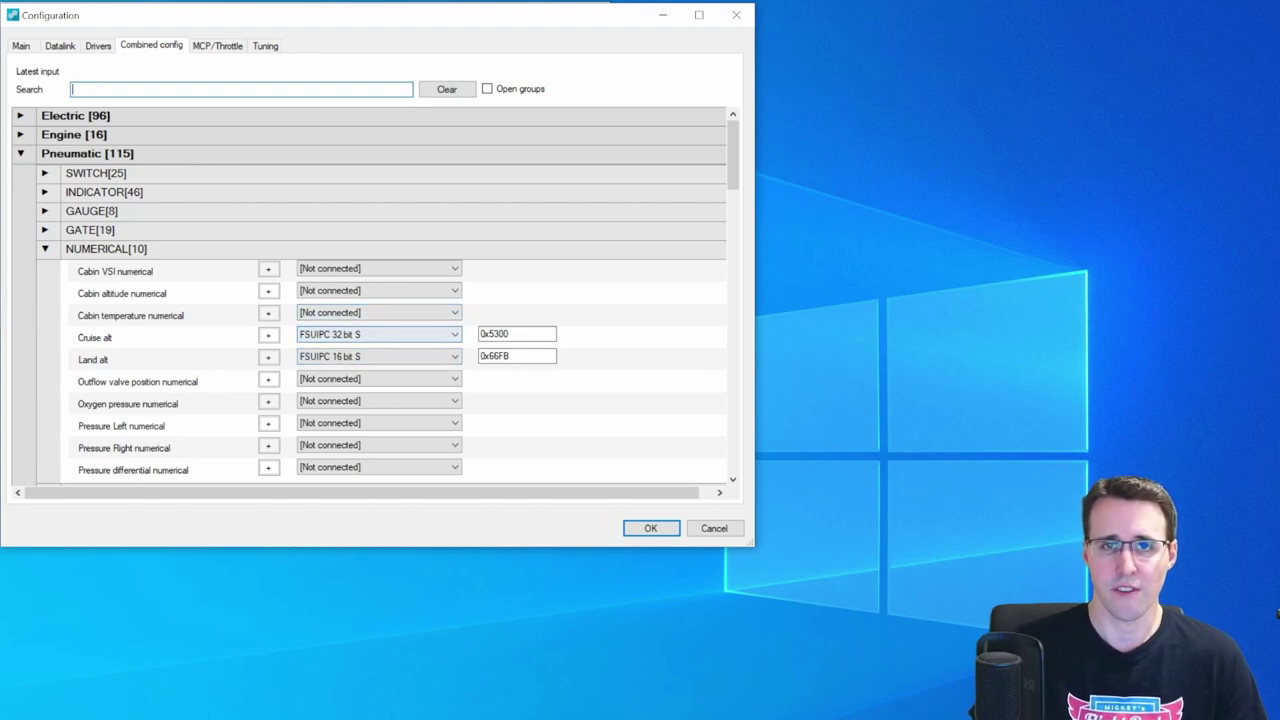
pyautogui.click(44, 248)
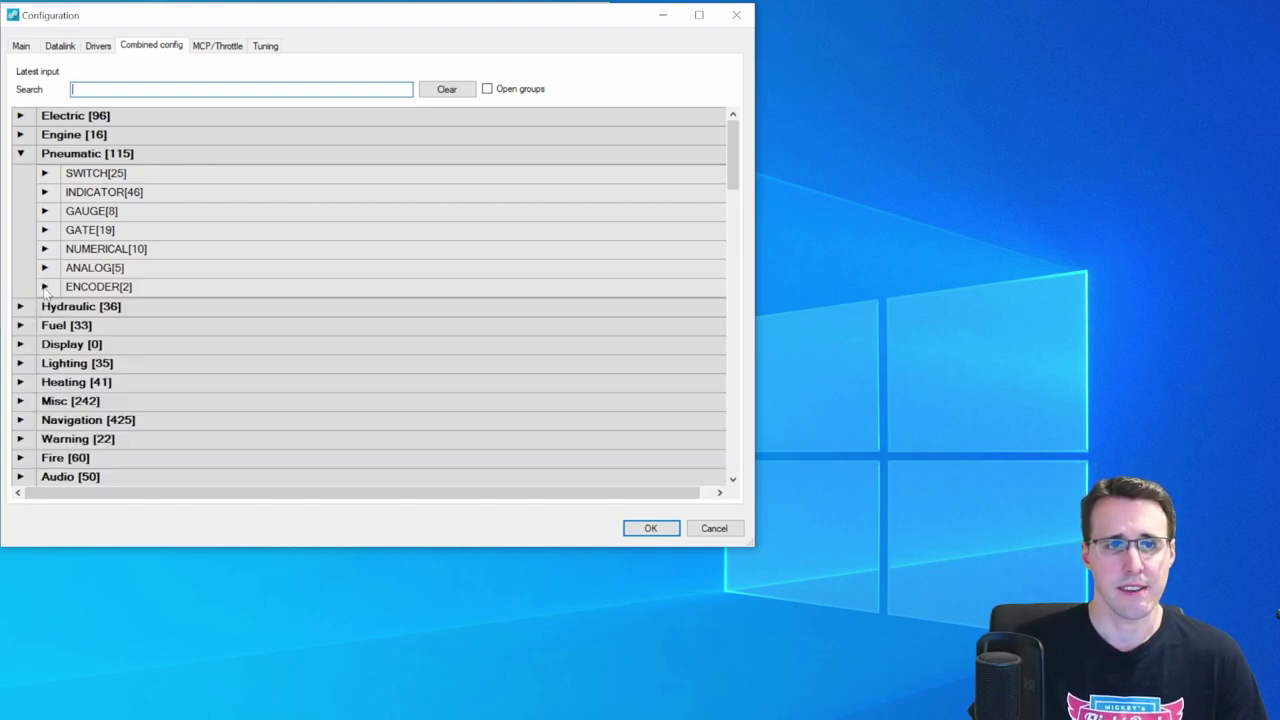
pyautogui.click(44, 287)
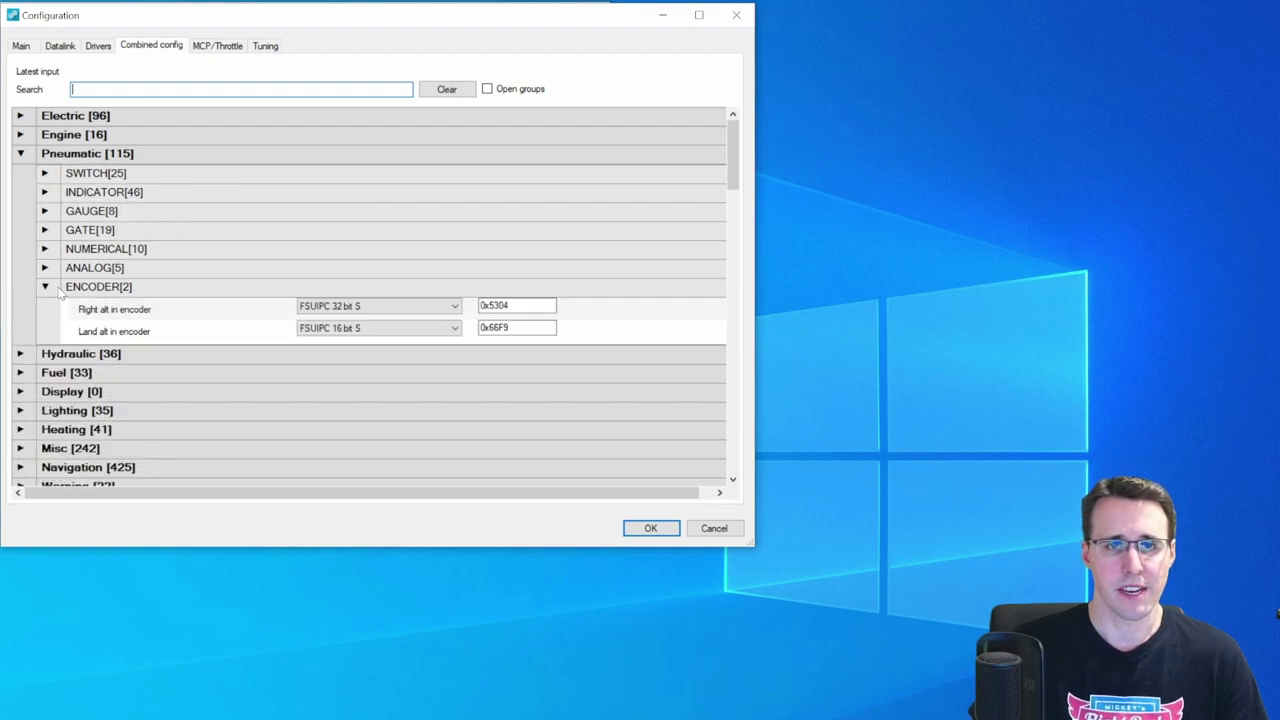
pyautogui.click(381, 311)
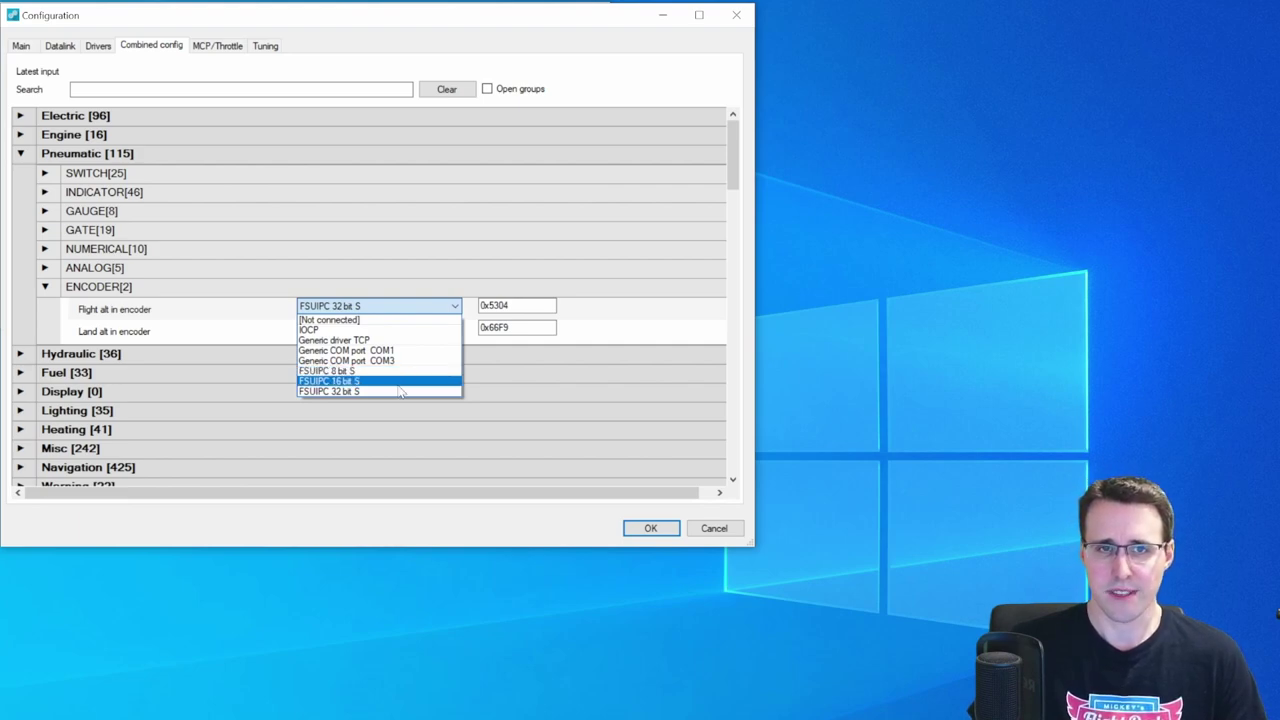
pyautogui.click(430, 310)
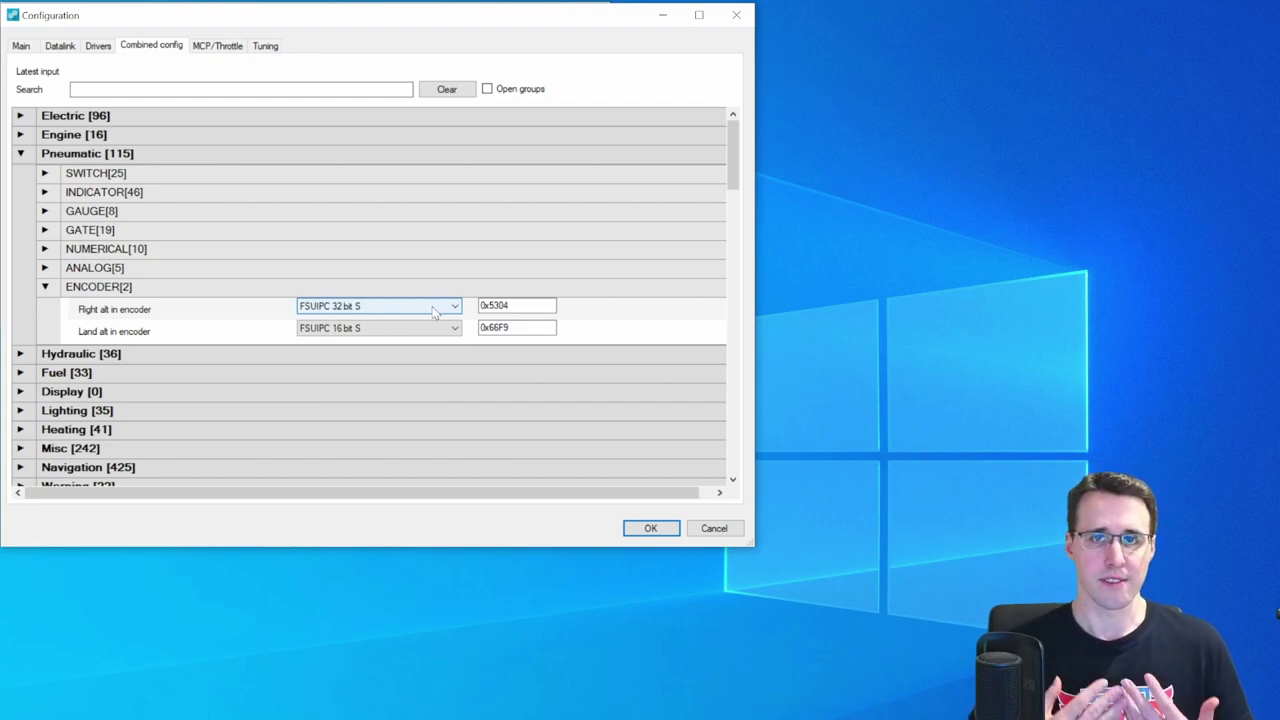
# Step: Collapse the encoder inputs and scroll through the Pneumatic gauge mappings
pyautogui.click(44, 286)
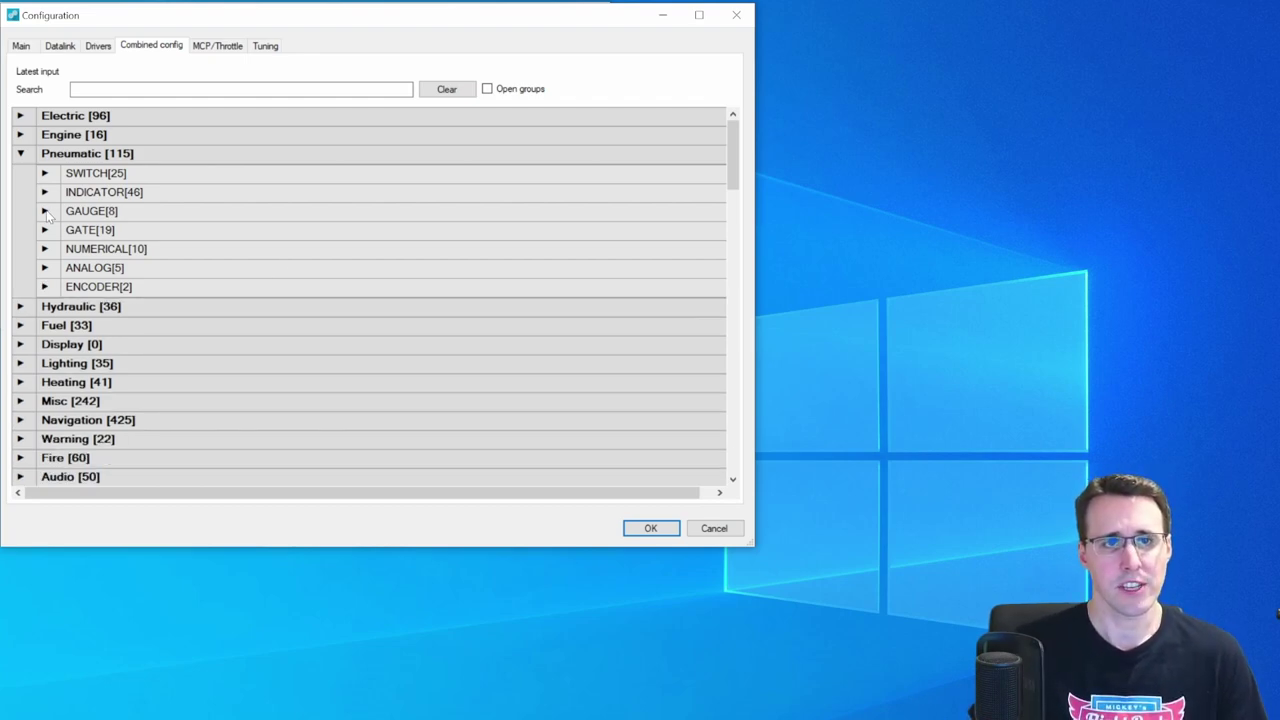
pyautogui.click(44, 211)
pyautogui.scroll(-5, 178, 170)
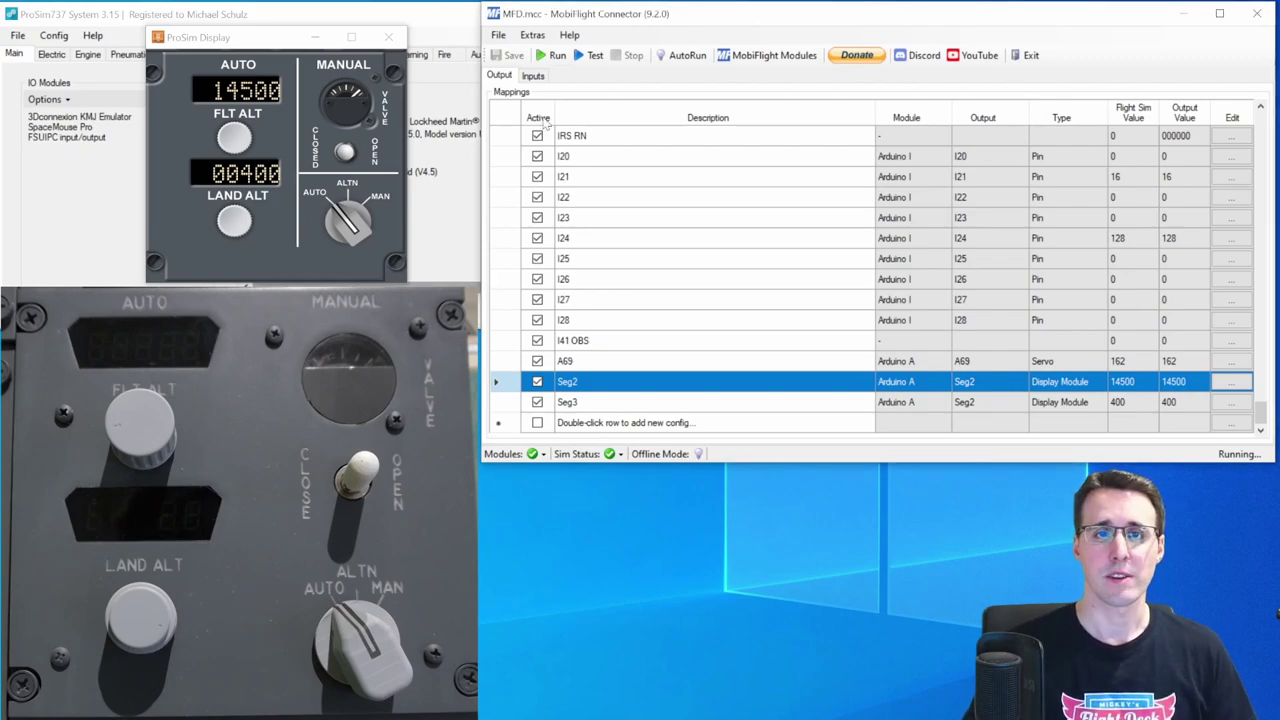
# Step: Run MobiFlight live so the panel displays follow the encoders, reaching 42000 flight altitude
pyautogui.click(550, 58)
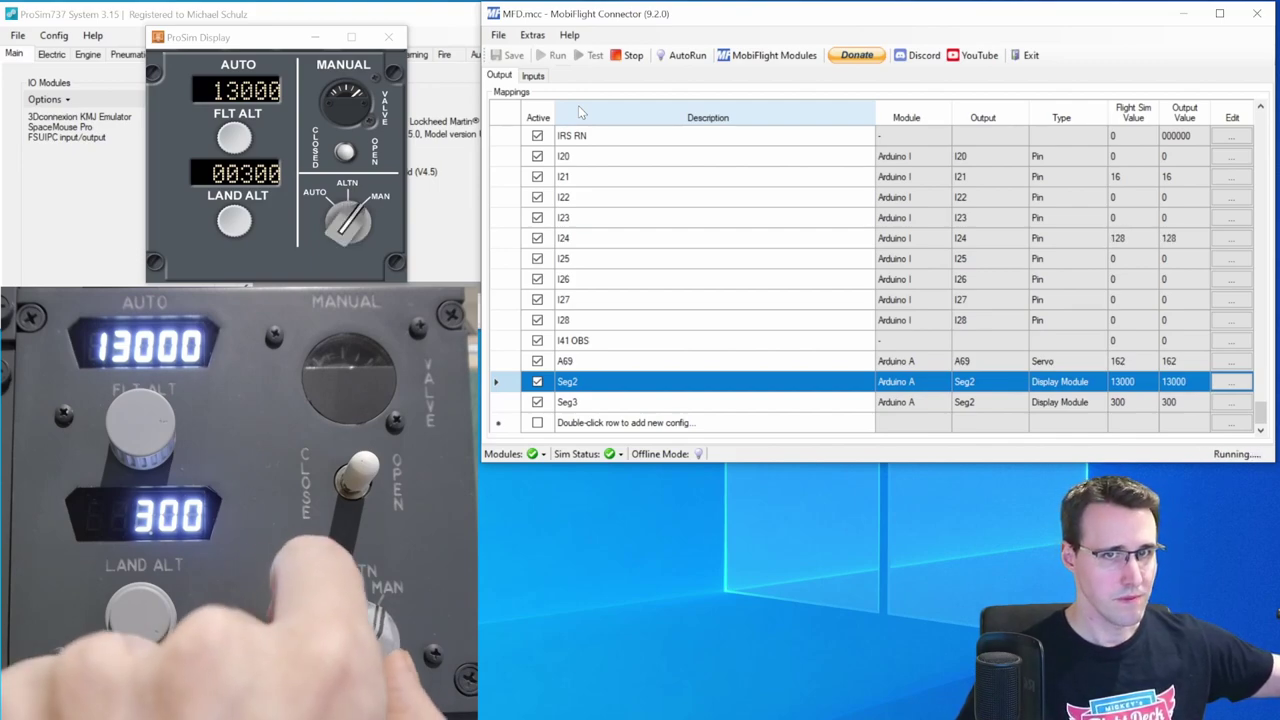
pyautogui.press('Up')
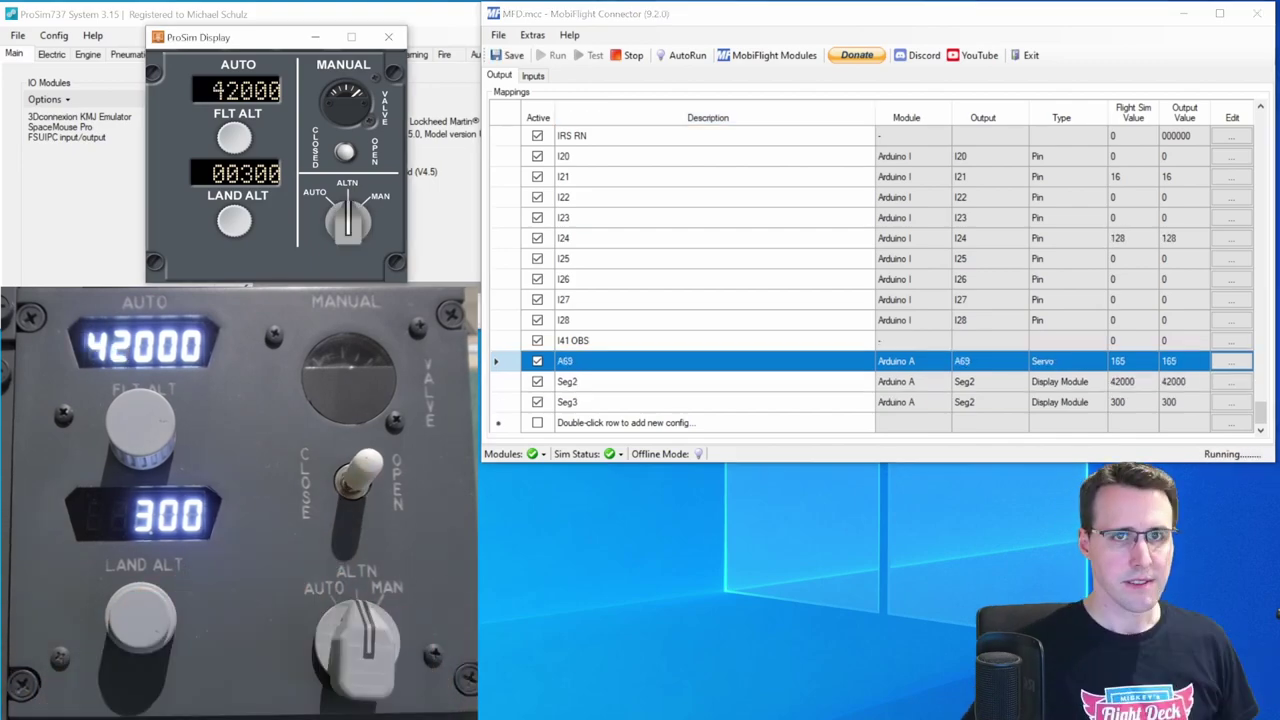